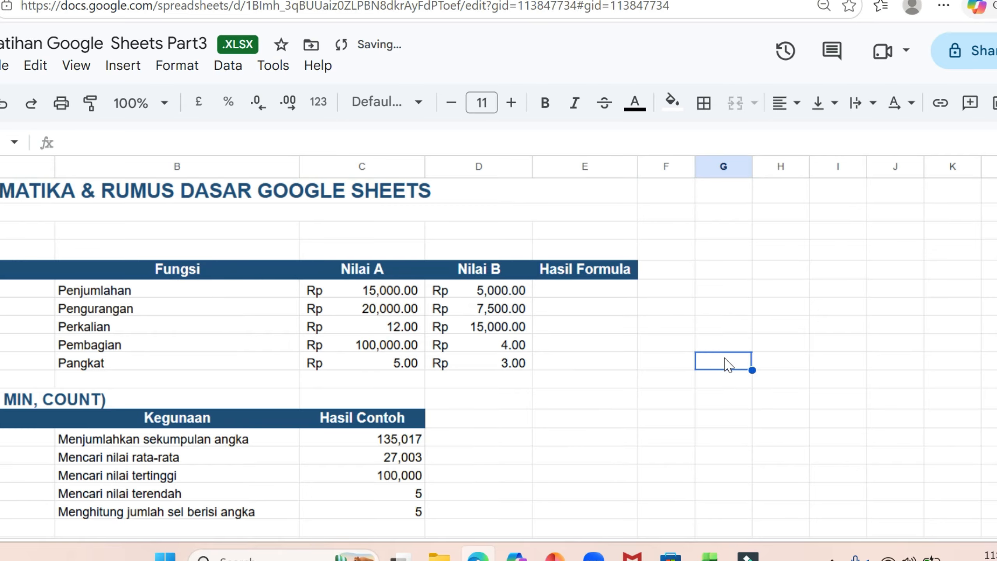
click(720, 353)
scroll(455, 260, left, 3)
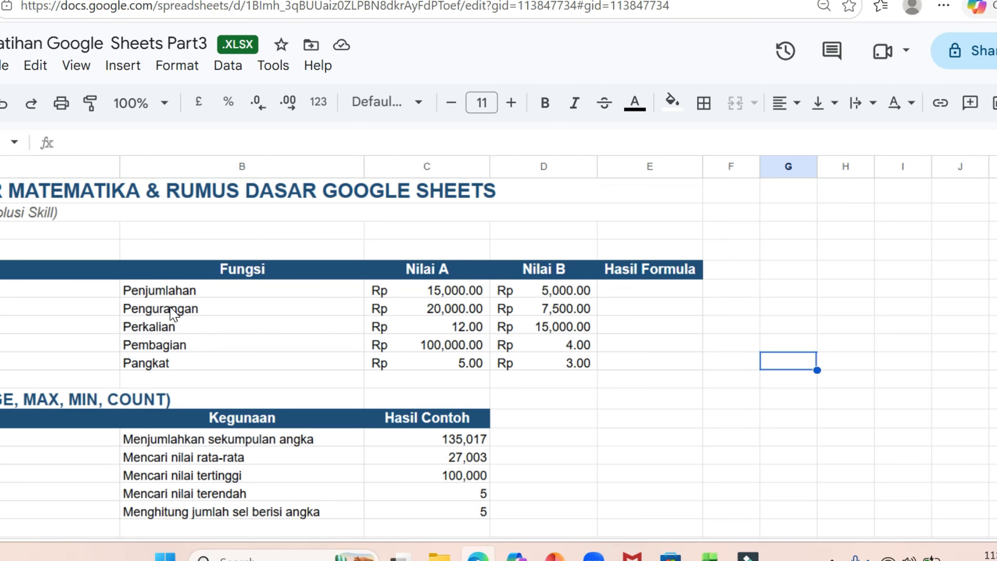
right_click(424, 327)
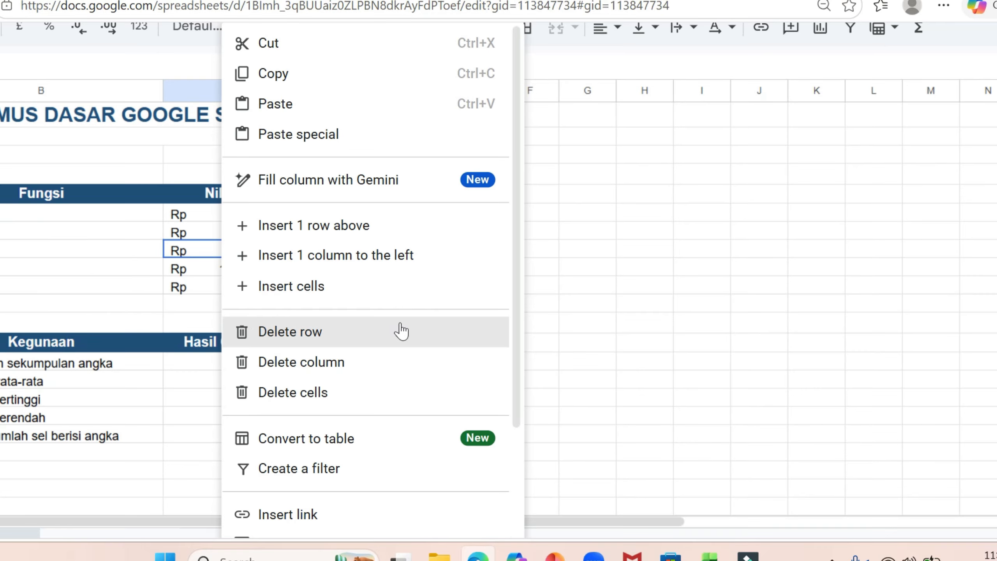
click(599, 320)
Step: Enter the addition formula =C6+D6 in the Penjumlahan row's Hasil Formula cell and decline the suggested auto-fill
click(599, 290)
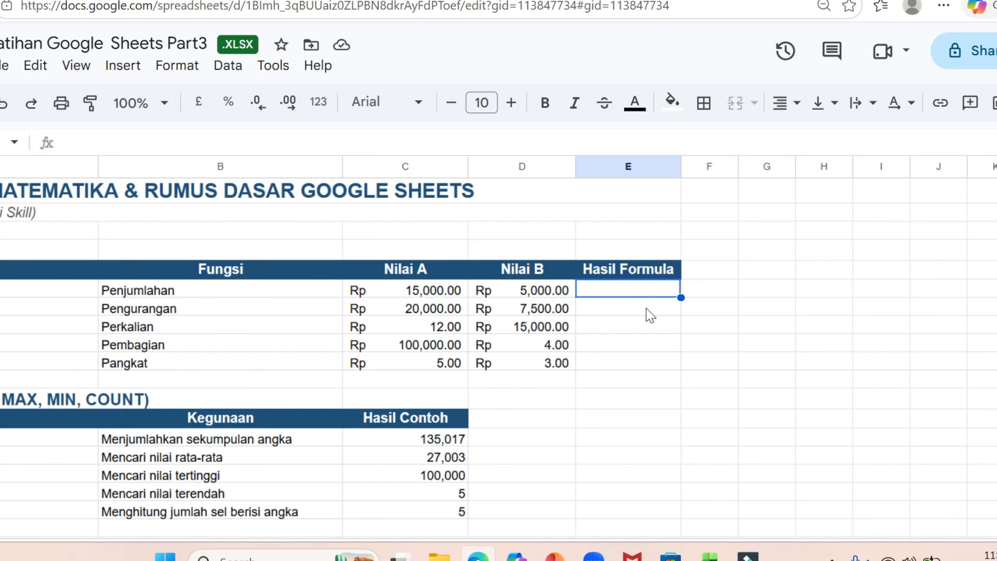
text(=)
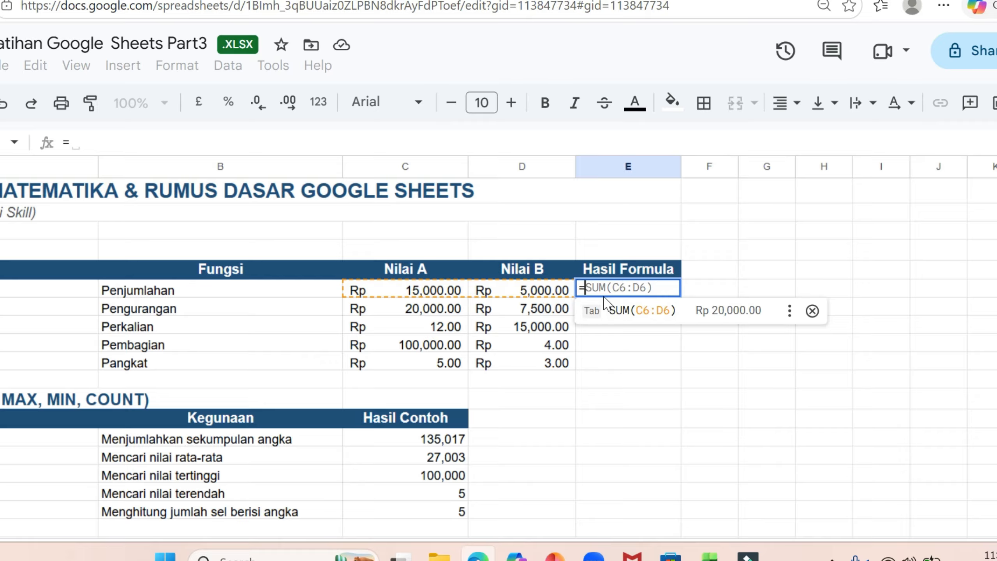
click(452, 291)
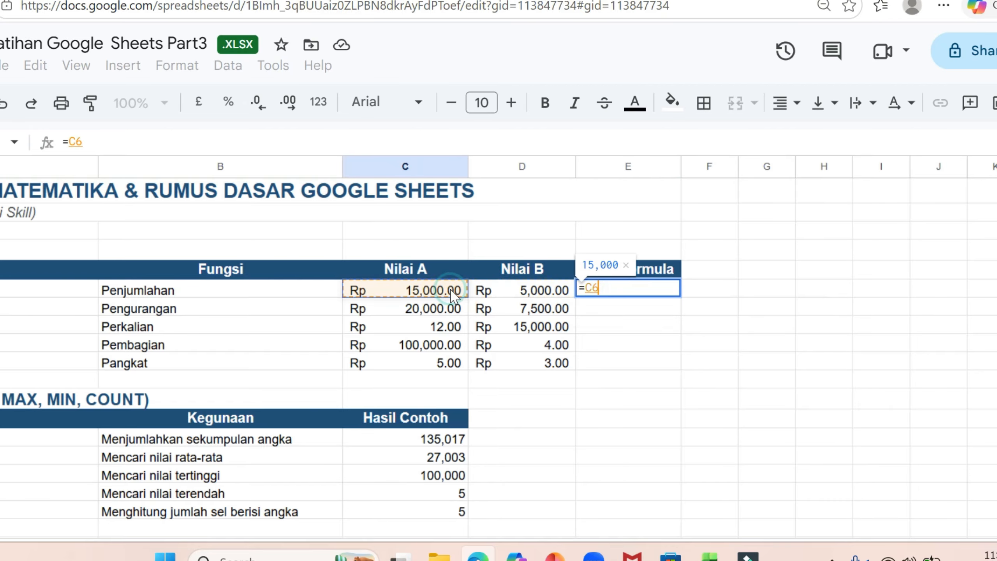
text(+)
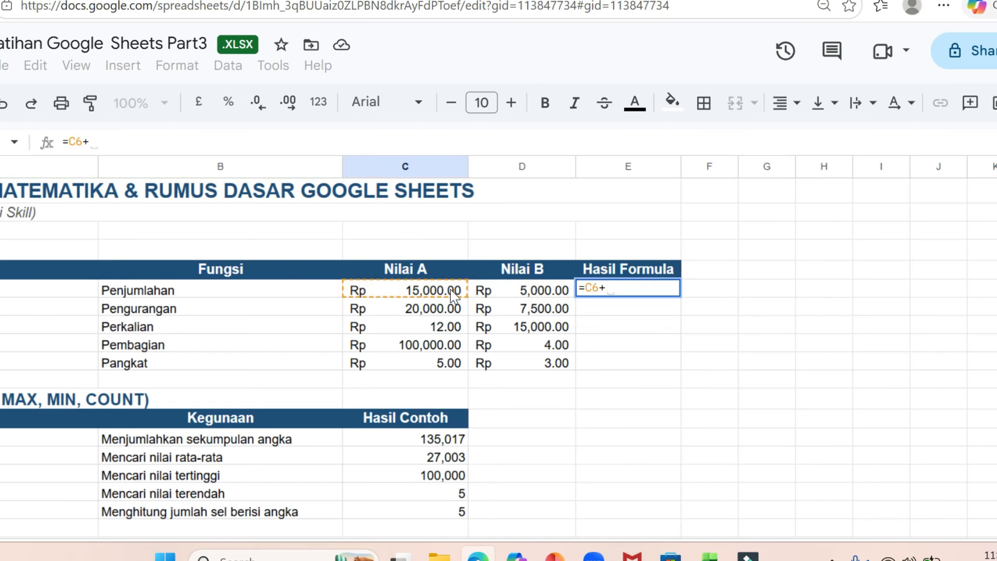
click(504, 286)
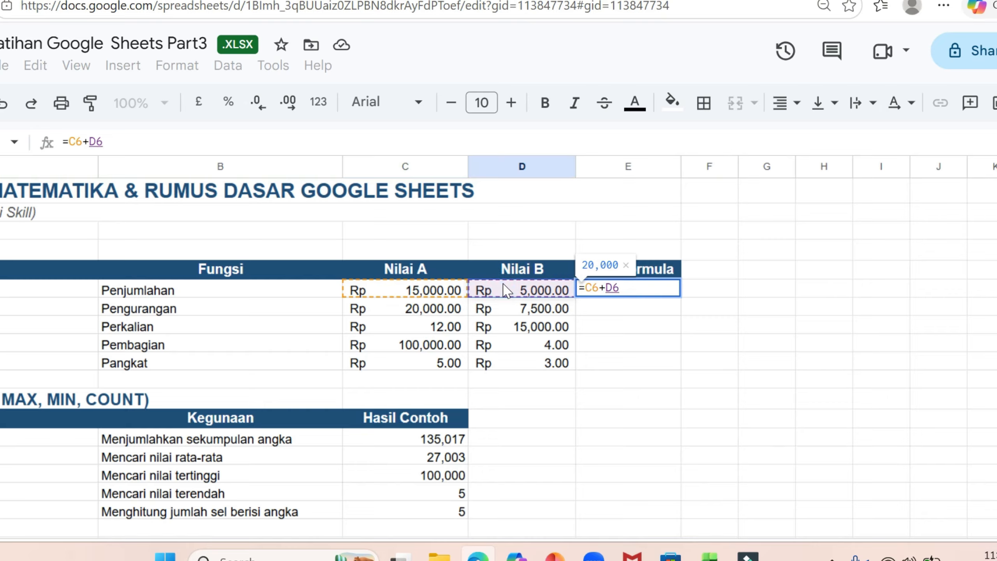
key(Return)
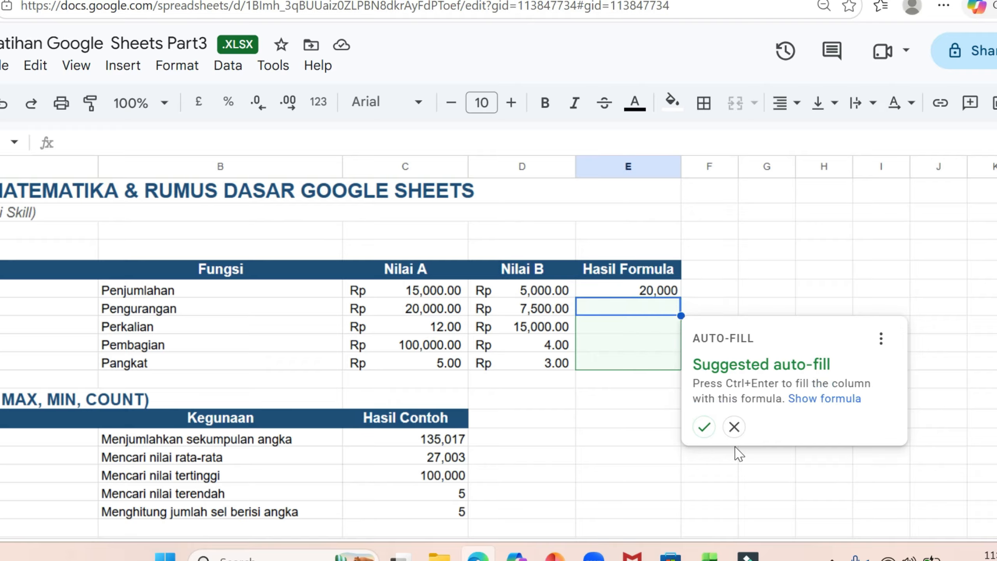
click(734, 426)
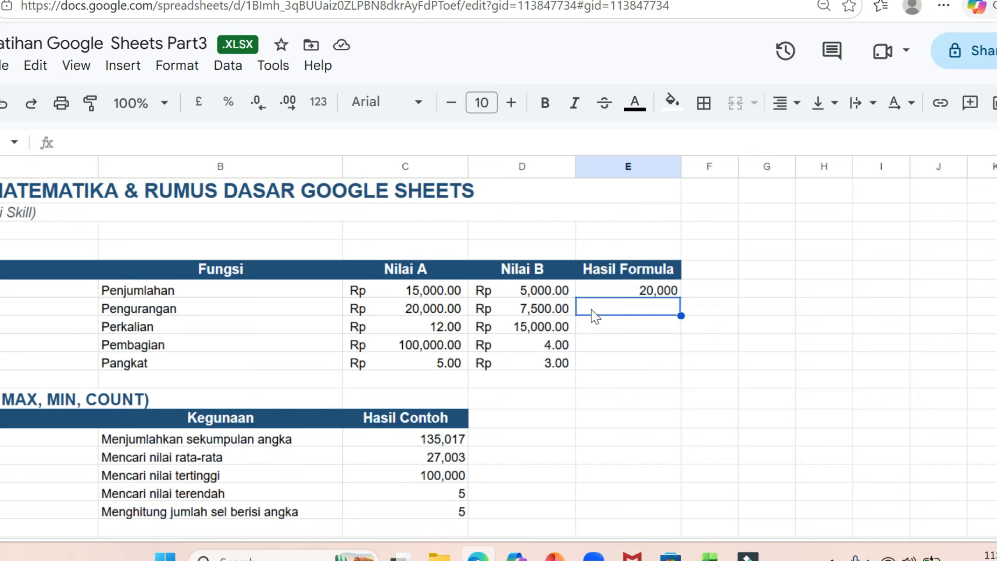
Step: Enter the subtraction formula =C7-D7 in the Pengurangan row's Hasil Formula cell
text(=)
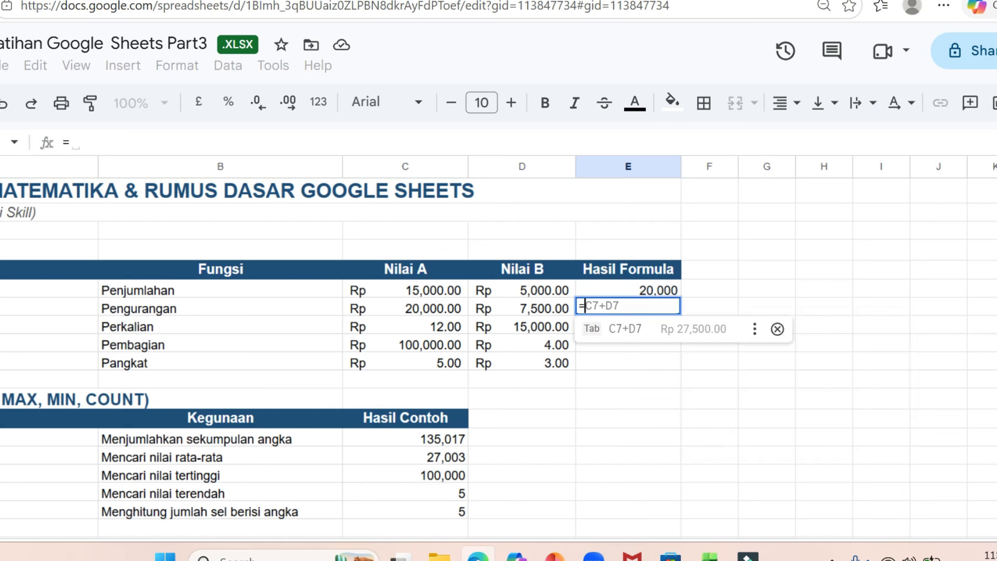
click(456, 314)
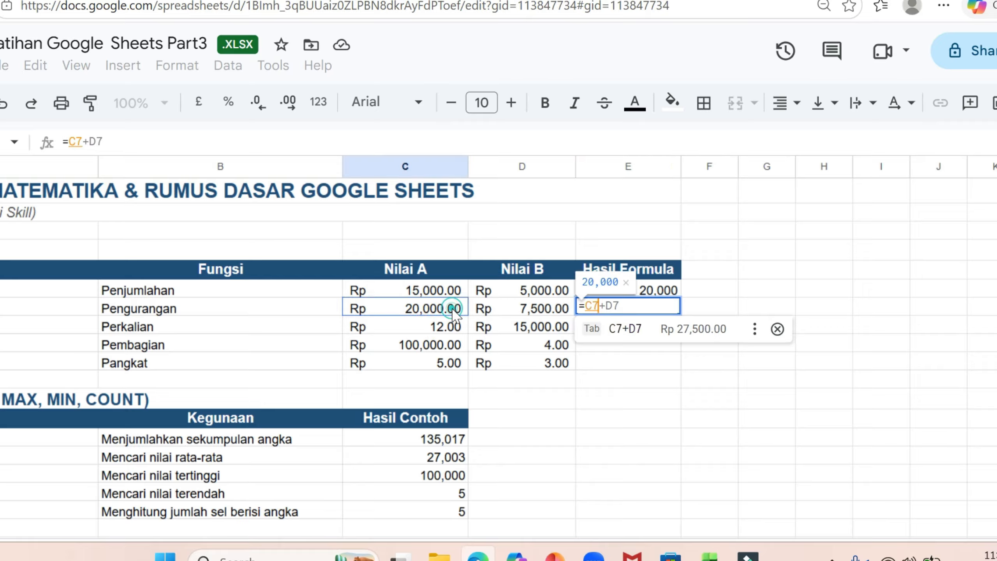
text(-)
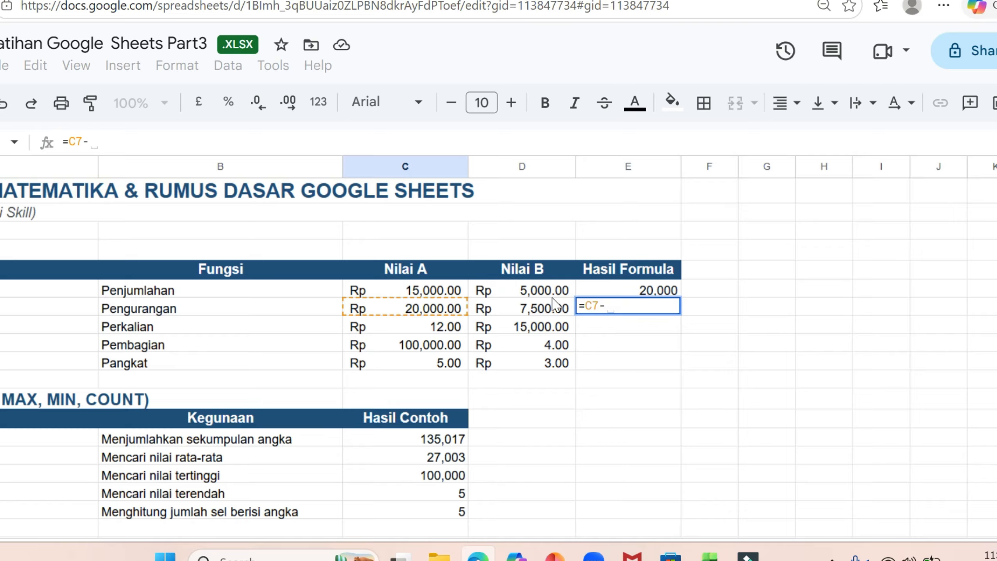
click(550, 310)
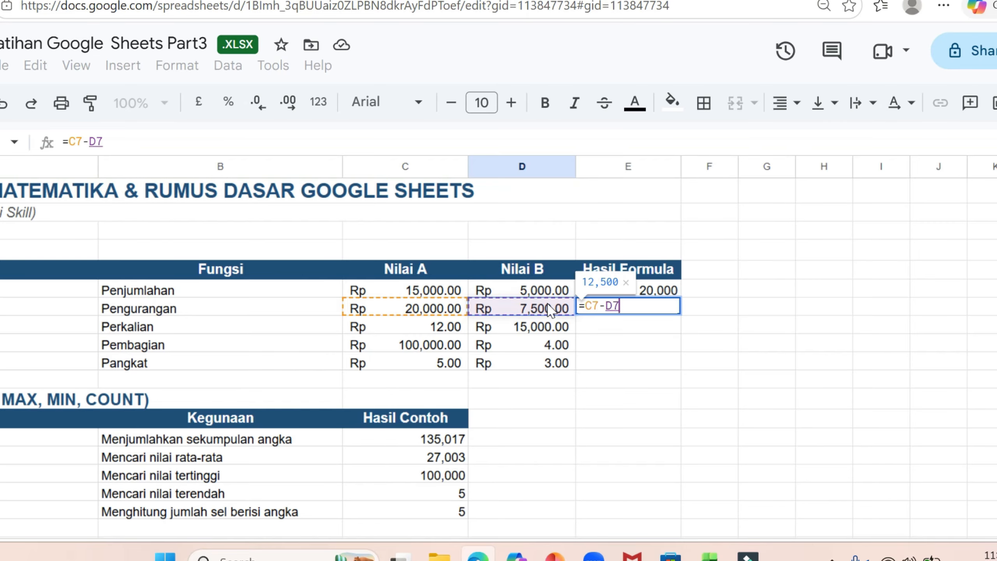
key(Return)
Step: Enter the multiplication formula =C8*D8 in the Perkalian row's Hasil Formula cell
text(=)
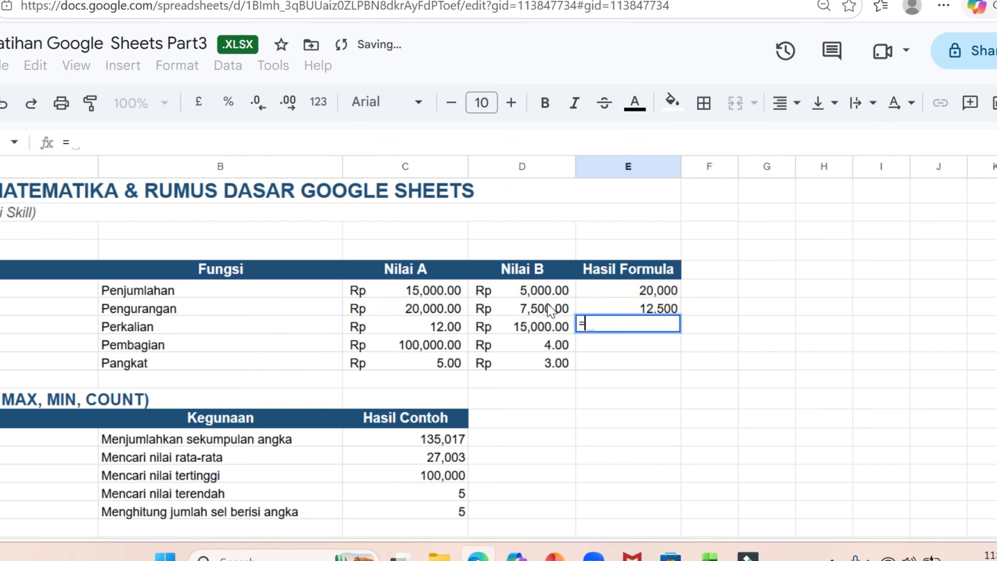
click(408, 326)
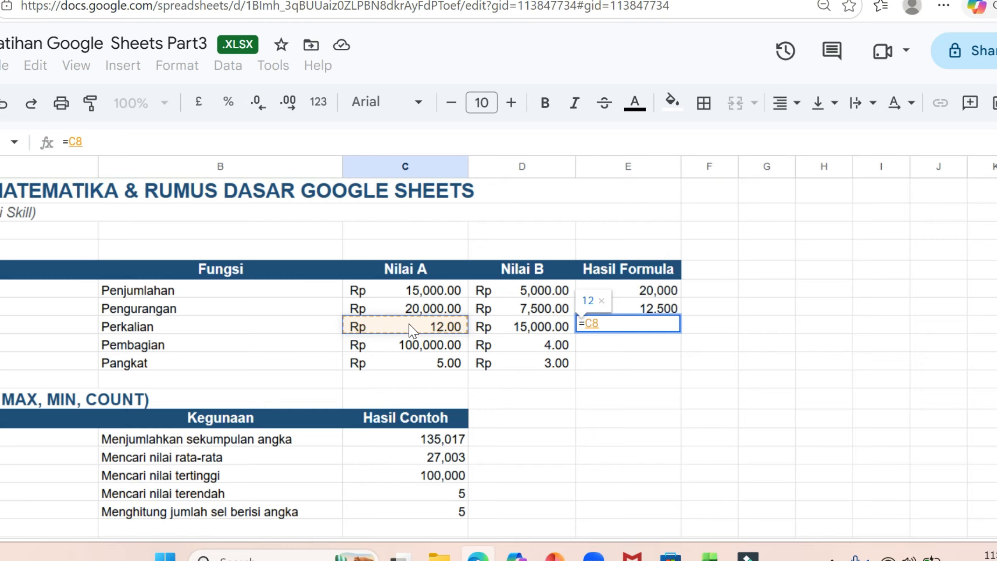
text(*)
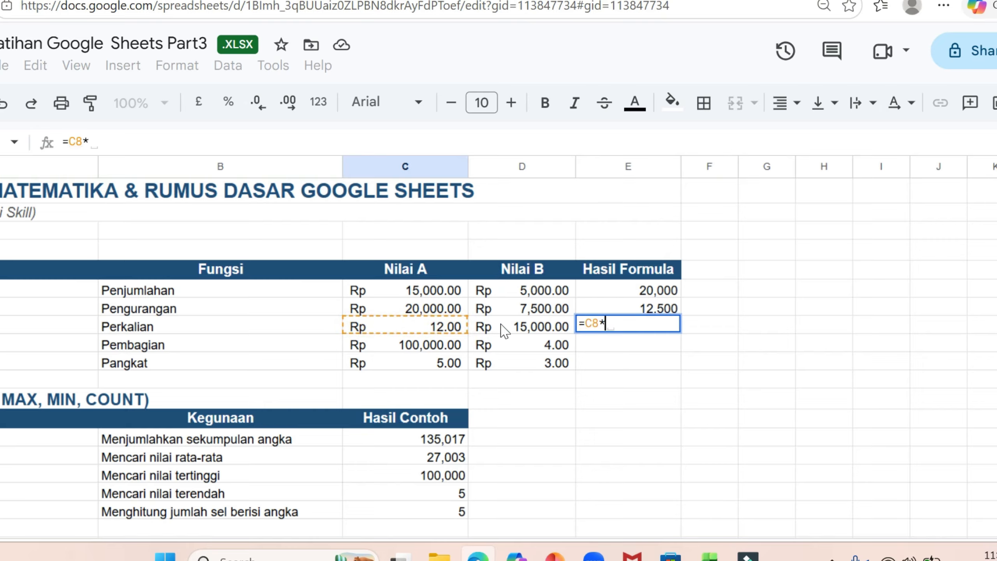
click(507, 327)
key(Return)
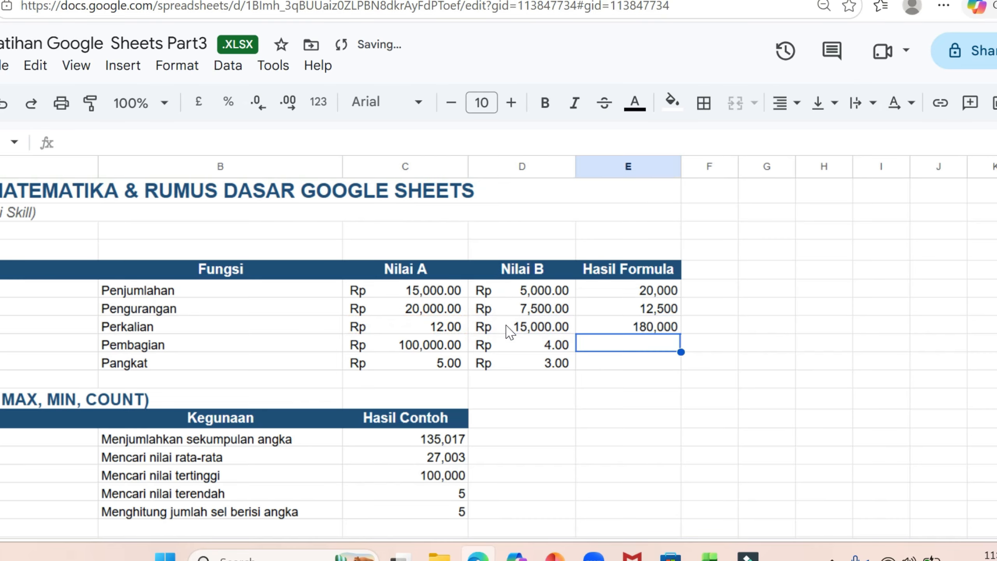
Step: Enter the division formula =C9/D9 in the Pembagian row's Hasil Formula cell
text(=)
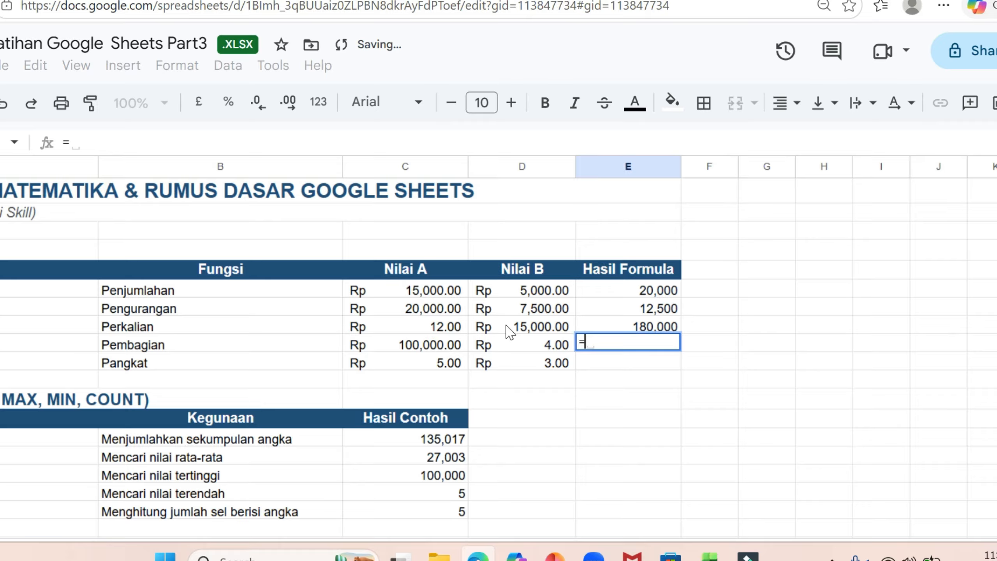
click(438, 347)
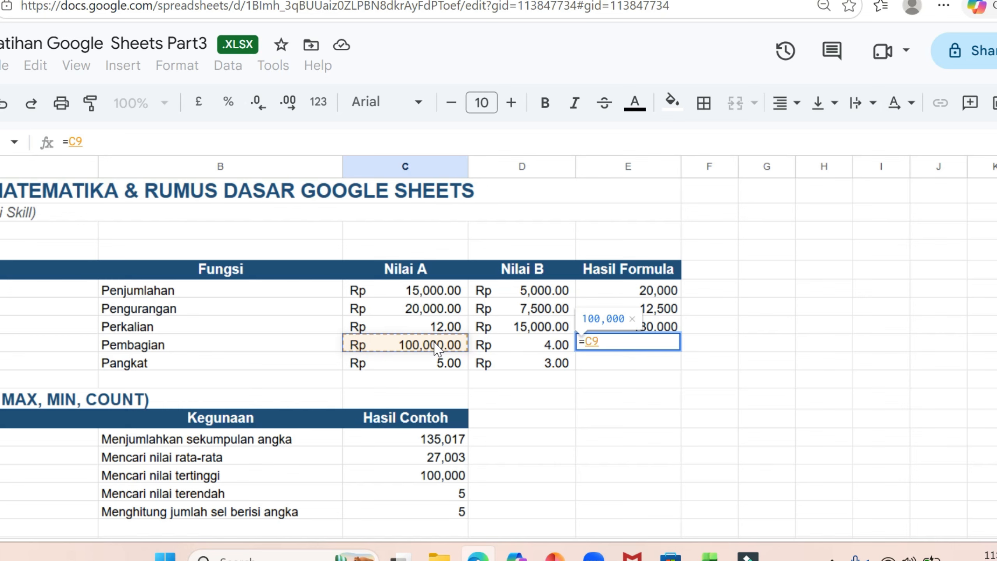
text(/)
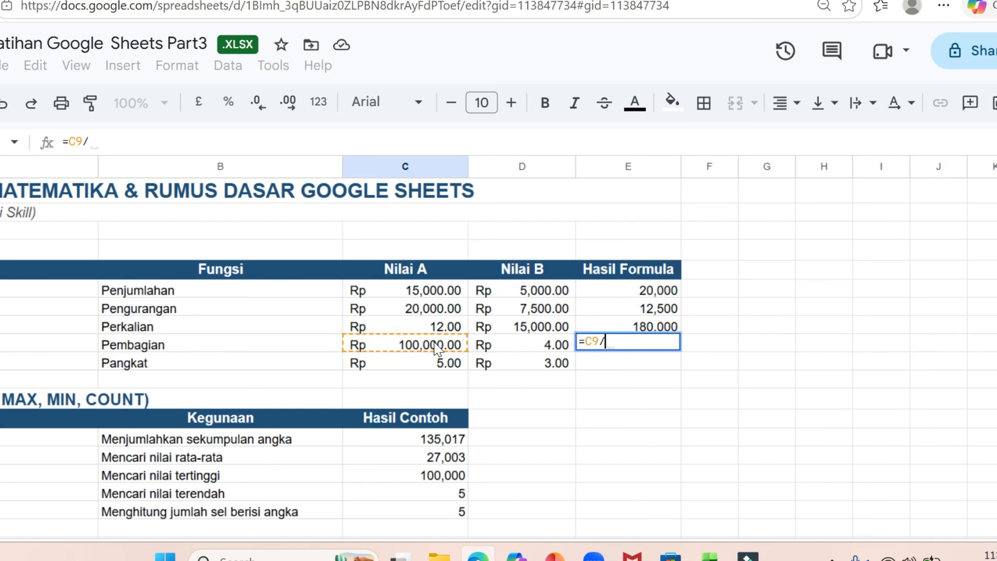
click(532, 347)
key(Return)
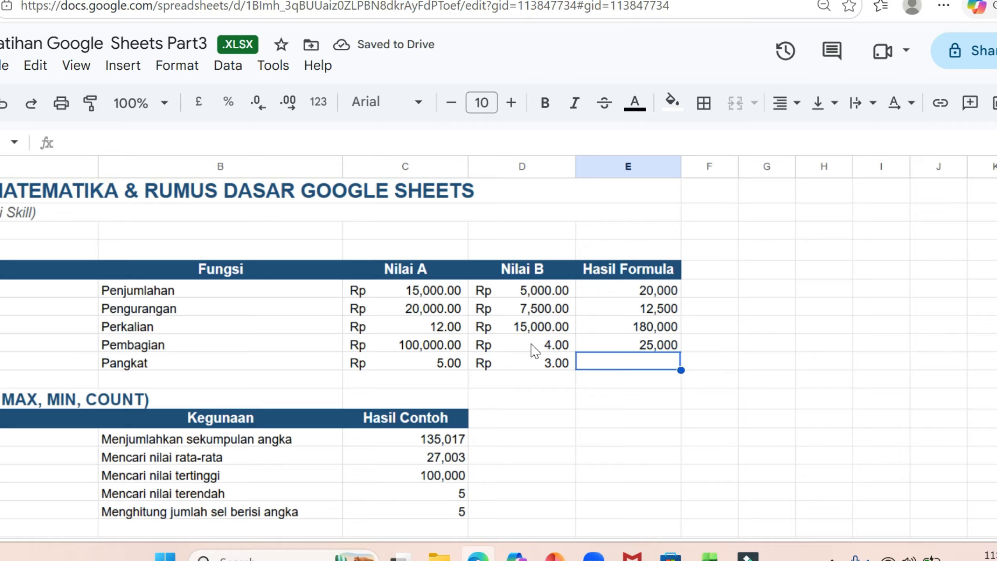
Step: Enter the exponent formula =C10^D10 in the Pangkat row's Hasil Formula cell
text(=)
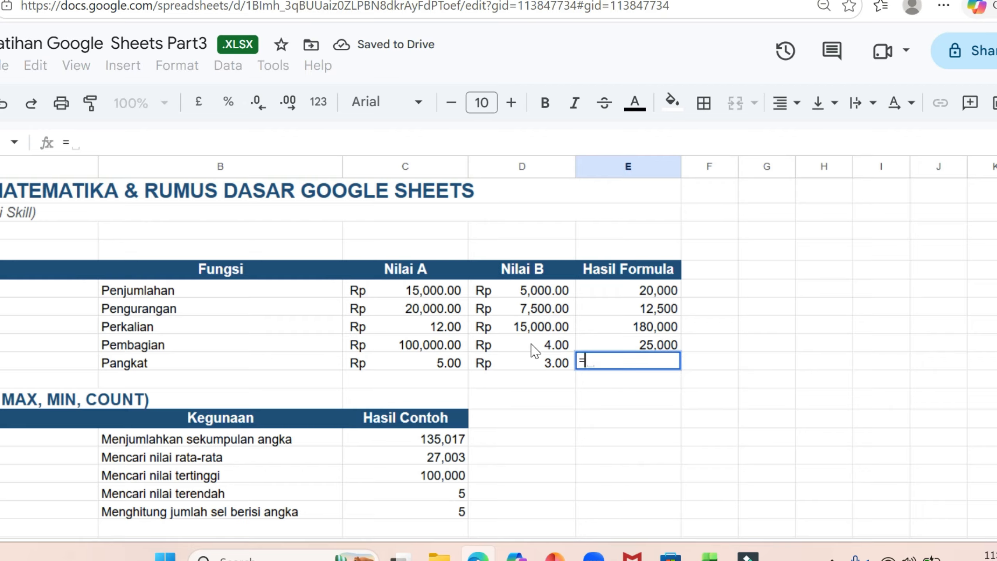
click(456, 364)
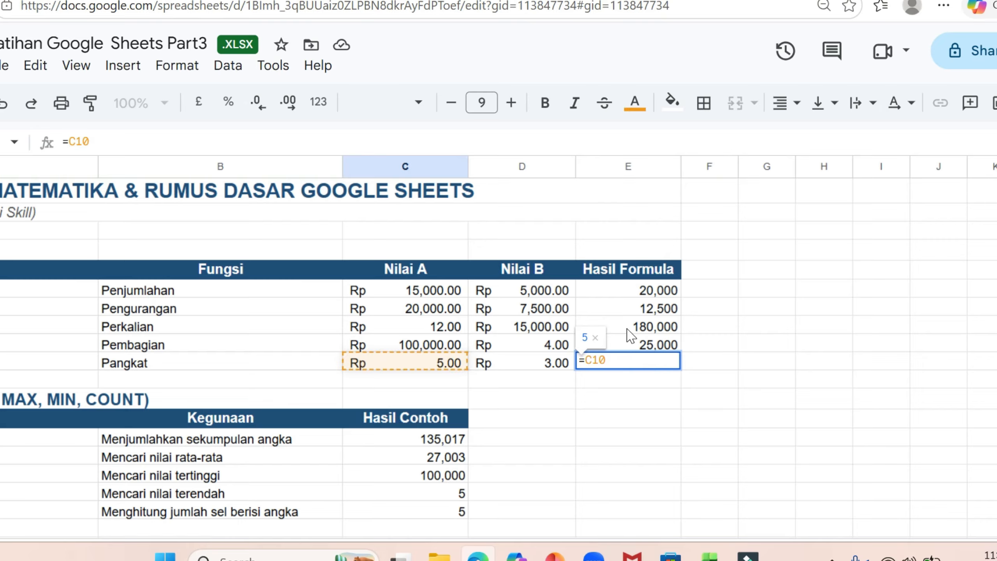
text(^)
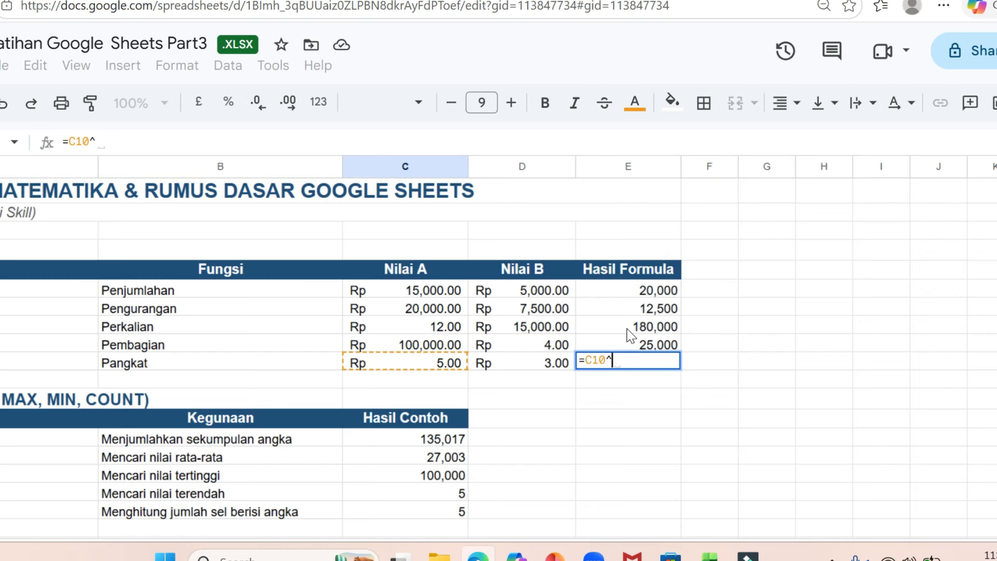
click(546, 364)
key(Return)
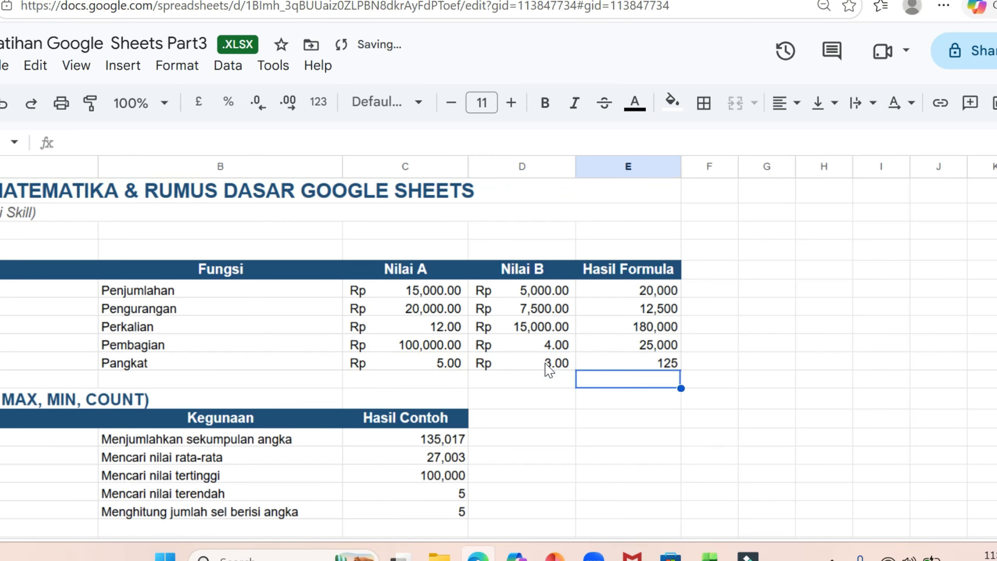
Step: Review the Operator Matematika Dasar table and inspect the formula behind the Perkalian result
click(619, 443)
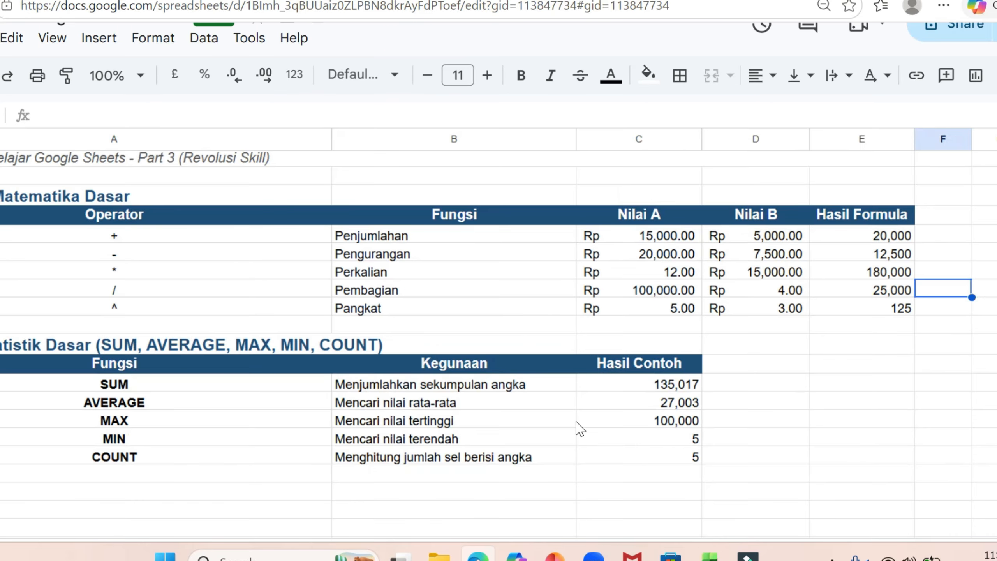
scroll(580, 428, down, 1)
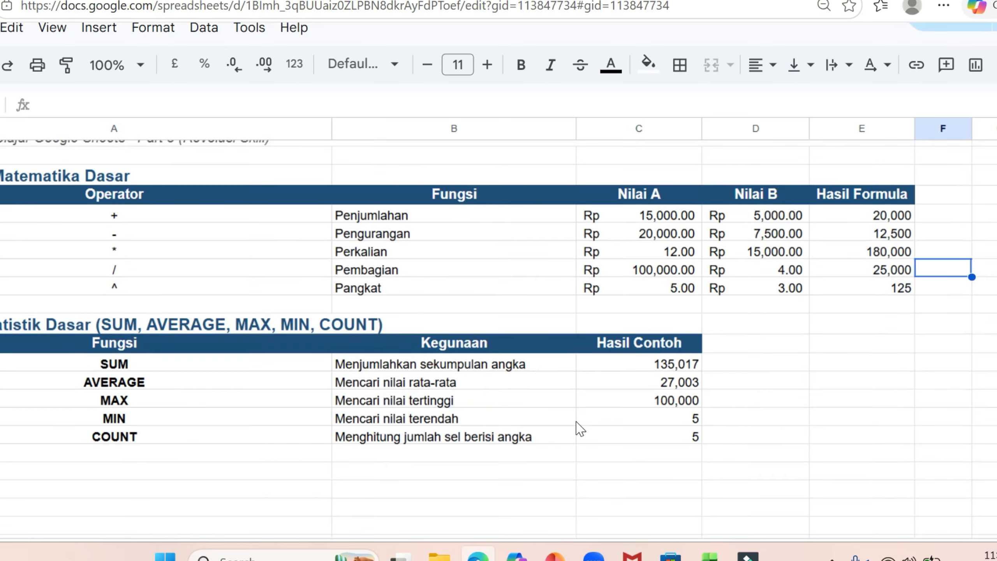
scroll(581, 428, left, 2)
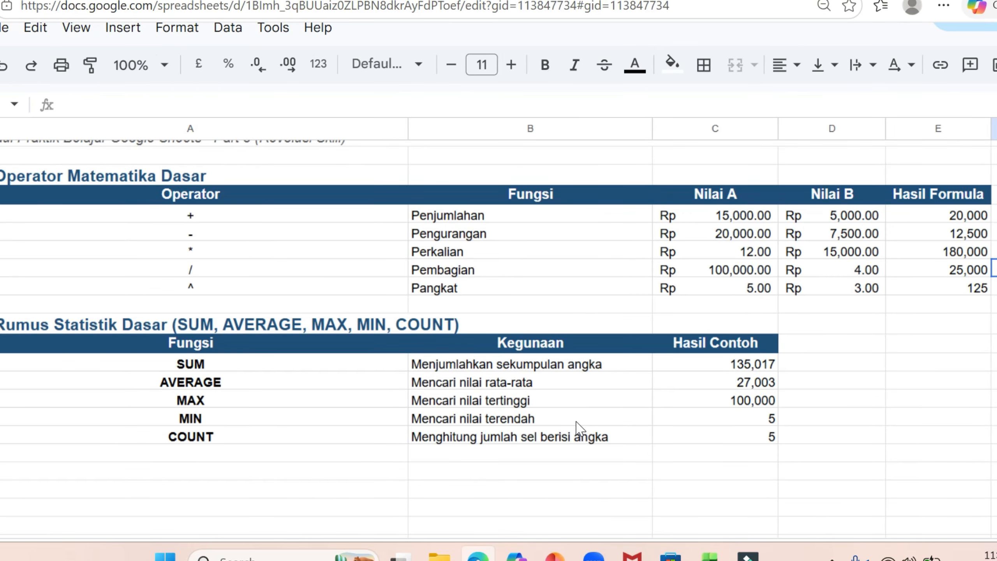
scroll(580, 428, up, 2)
scroll(581, 428, right, 2)
key(Left)
key(Up)
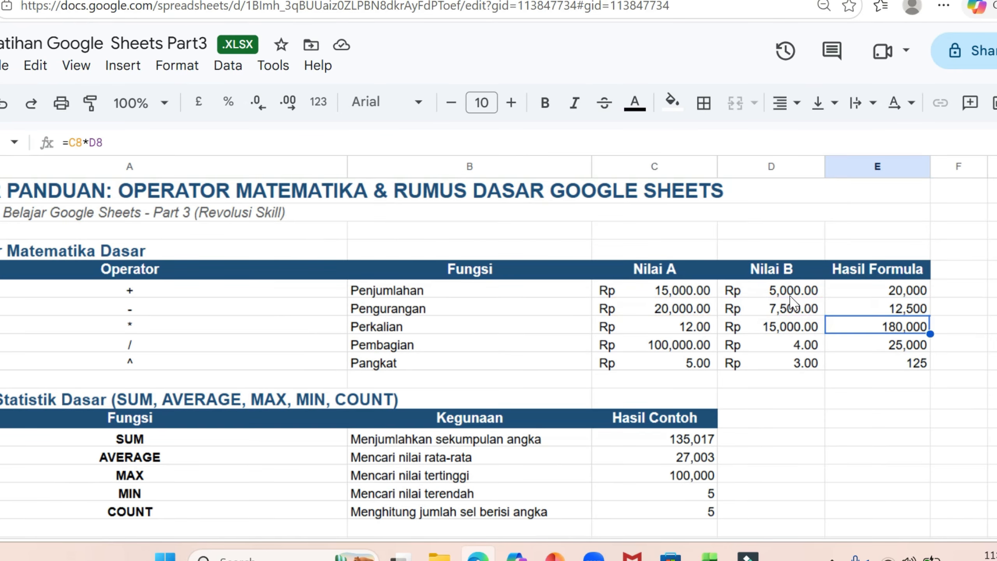
Step: Examine the Rumus Statistik Dasar table, comparing its SUM row with the + operator row in the table above
scroll(791, 302, down, 5)
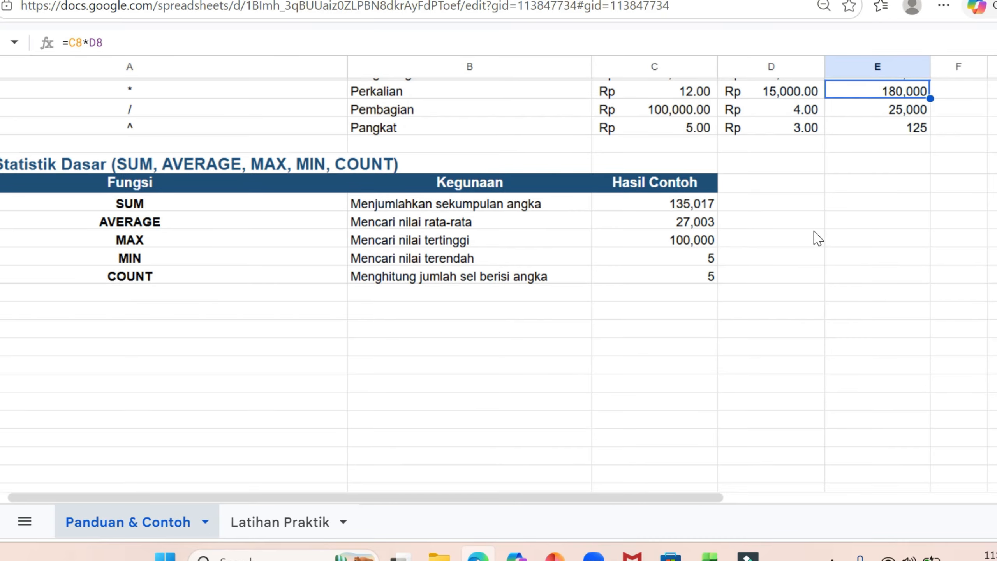
click(764, 211)
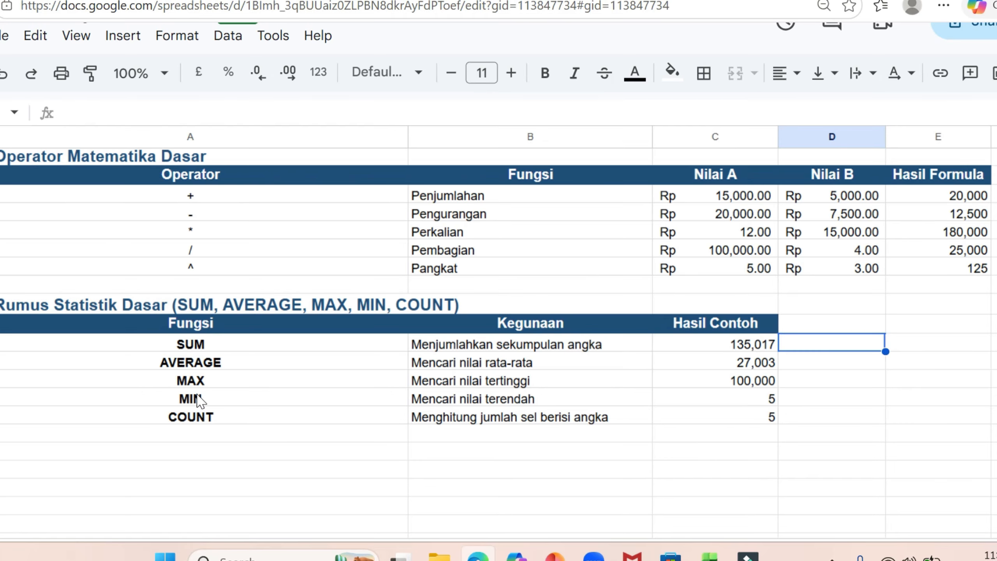
scroll(200, 401, right, 2)
click(173, 348)
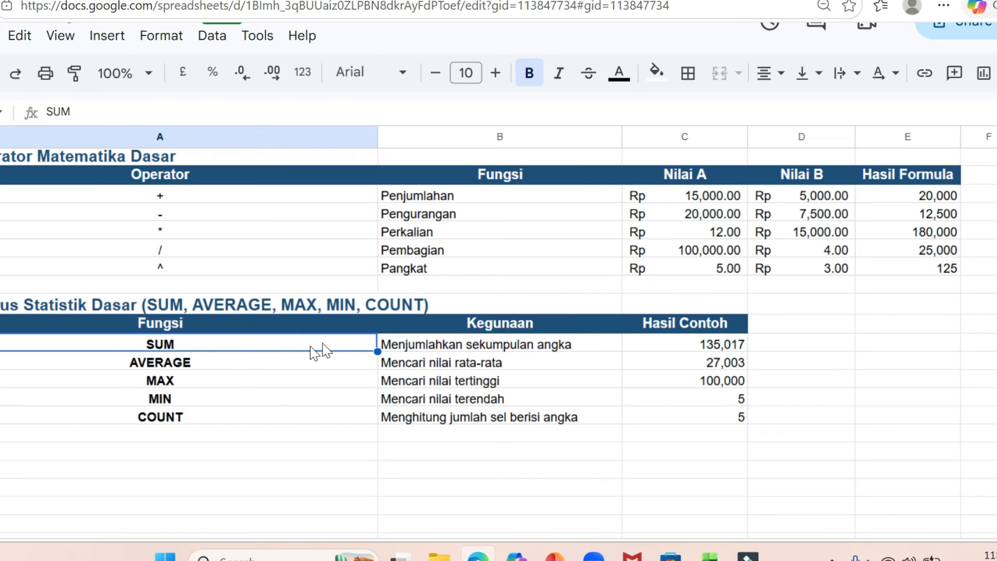
click(407, 200)
click(311, 196)
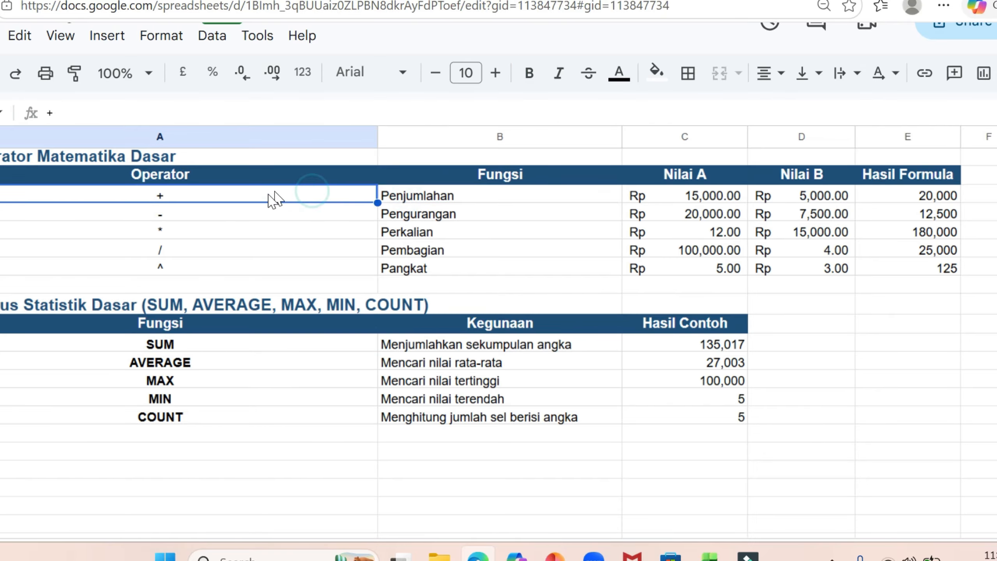
click(301, 355)
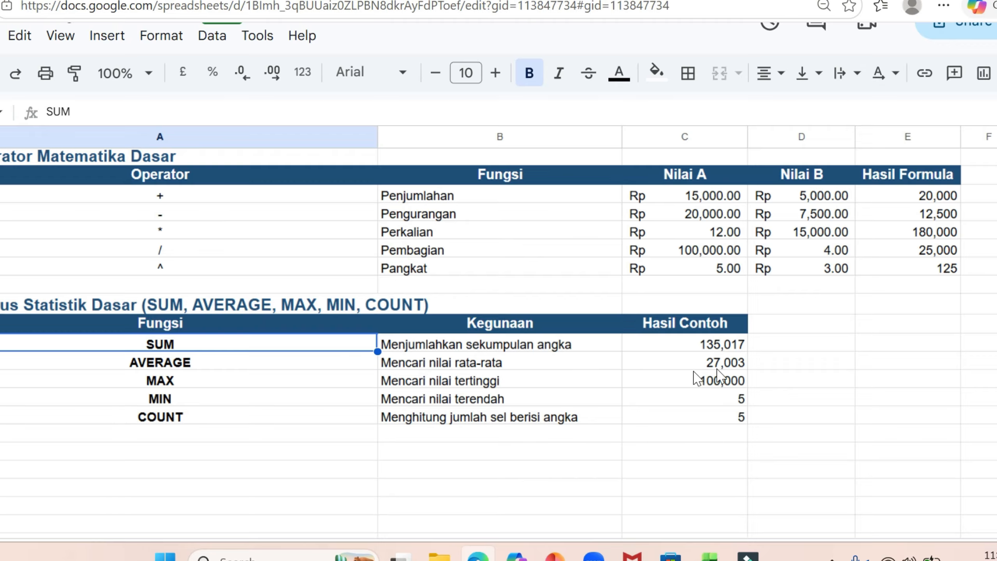
click(776, 346)
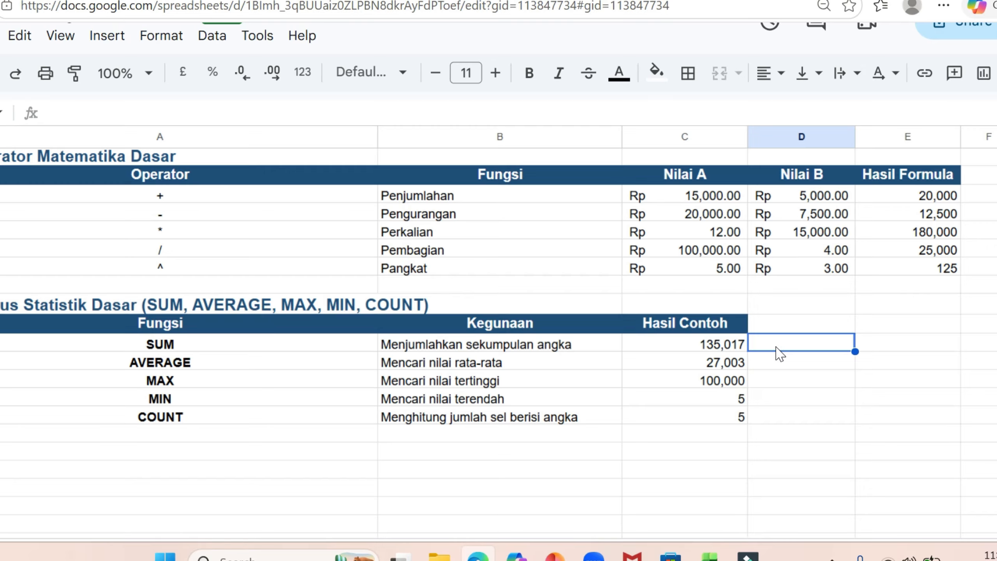
Step: Enter =SUM(C6:C10) in D14, beside the SUM row's Hasil Contoh value, and check the stored formula
text(=)
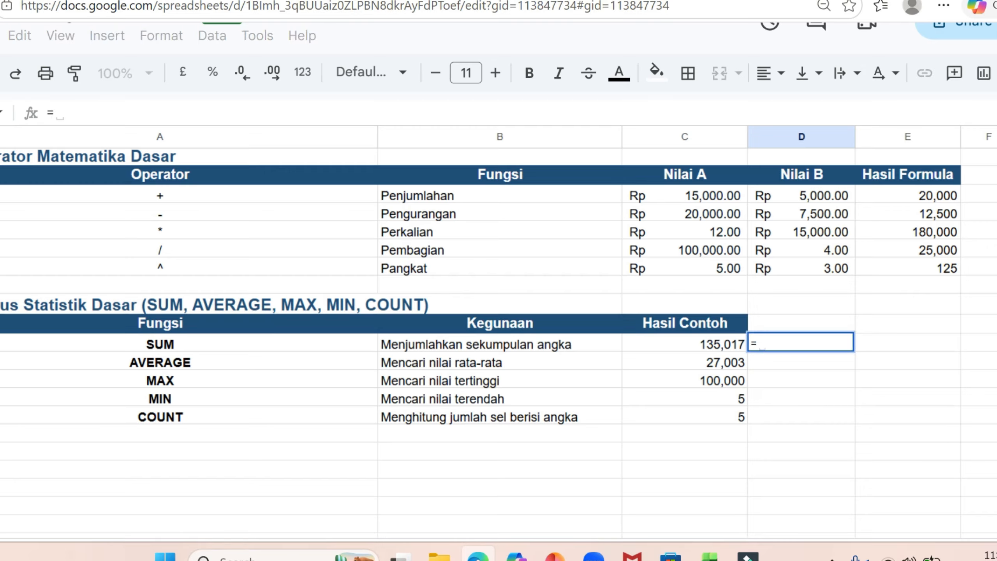
text(sum)
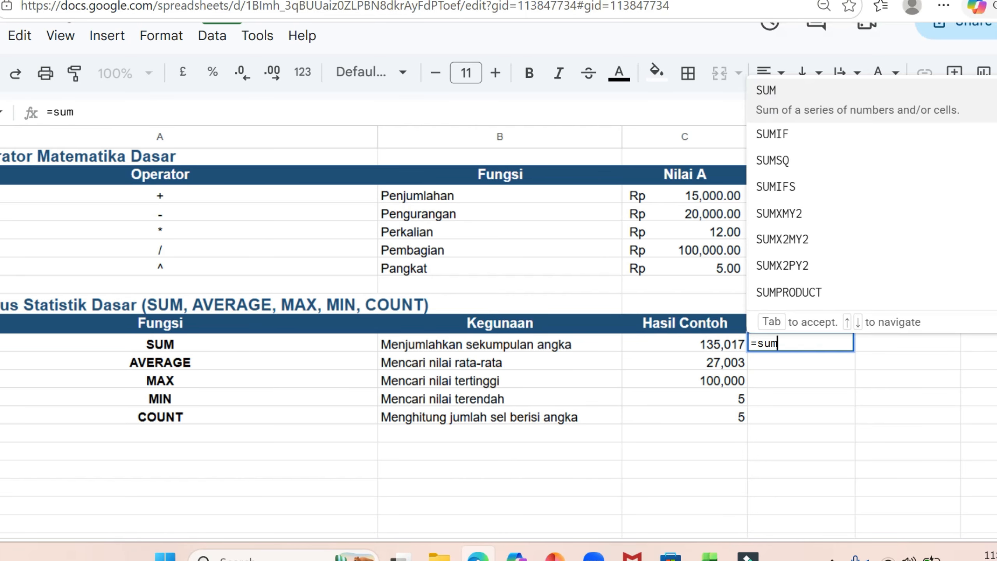
click(794, 92)
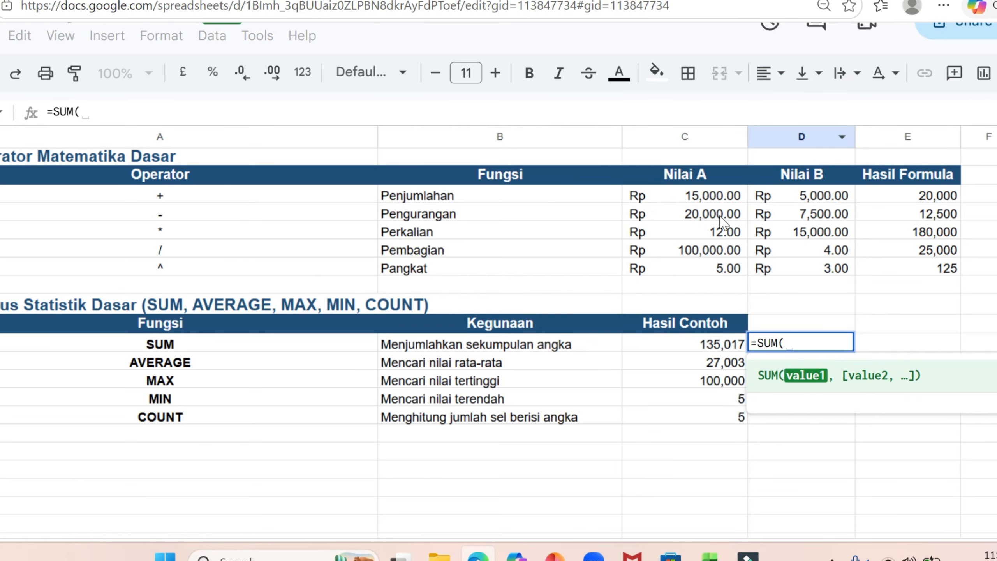
scroll(719, 230, up, 2)
scroll(720, 230, down, 3)
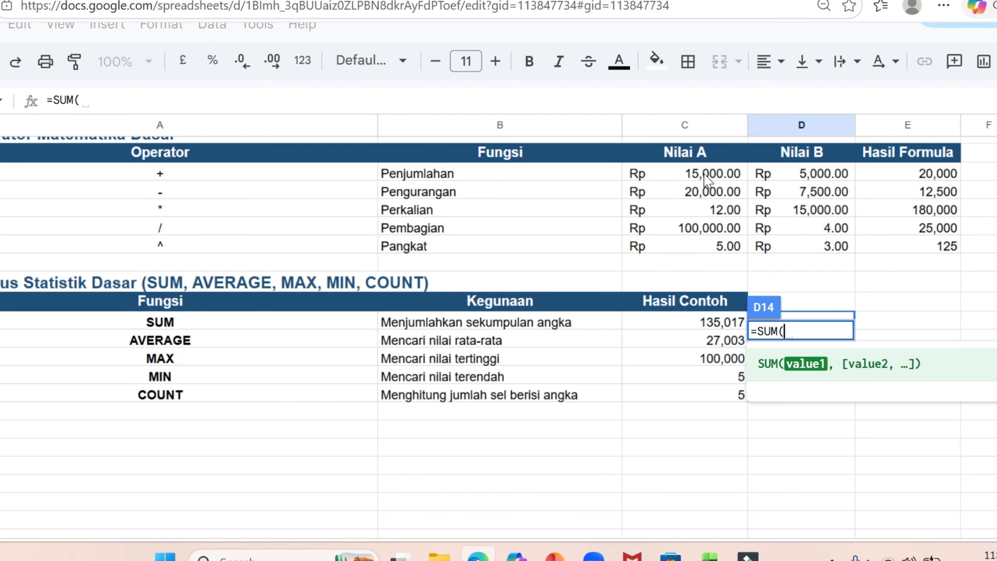
drag(703, 174, 703, 245)
key(Return)
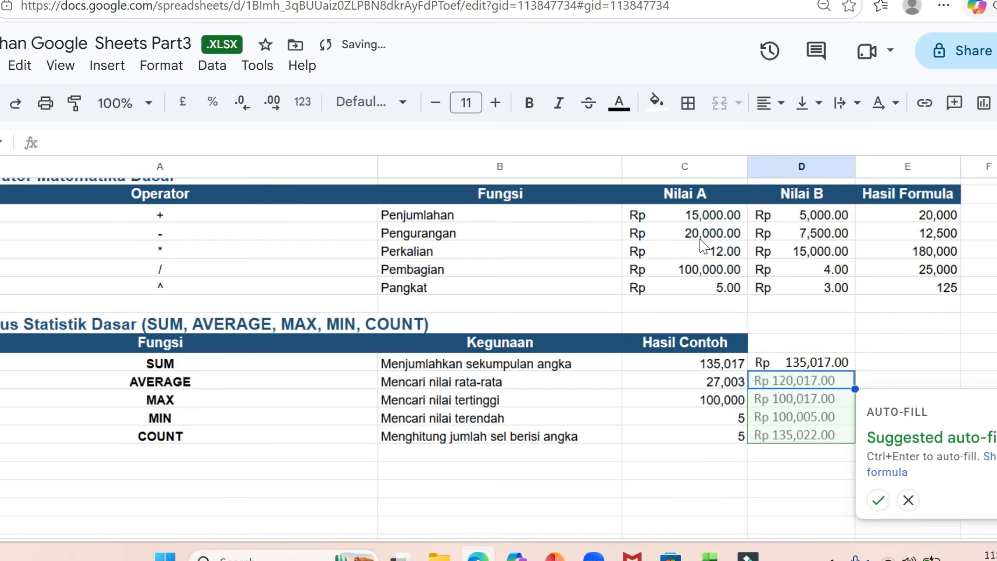
click(816, 363)
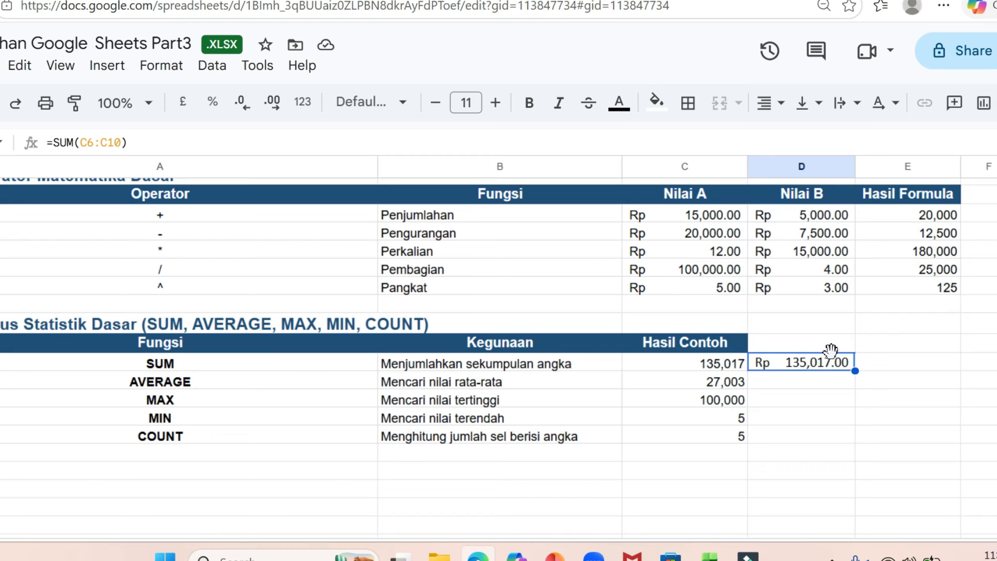
Step: Enter an AVERAGE formula over the Nilai A range C6:C10 in D15, beside the AVERAGE row's example result
click(806, 387)
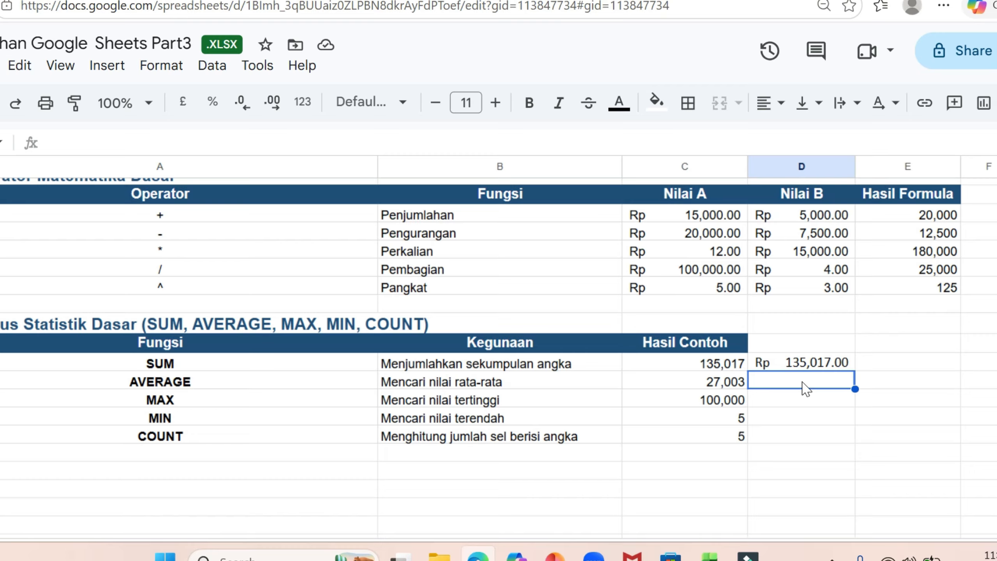
click(194, 383)
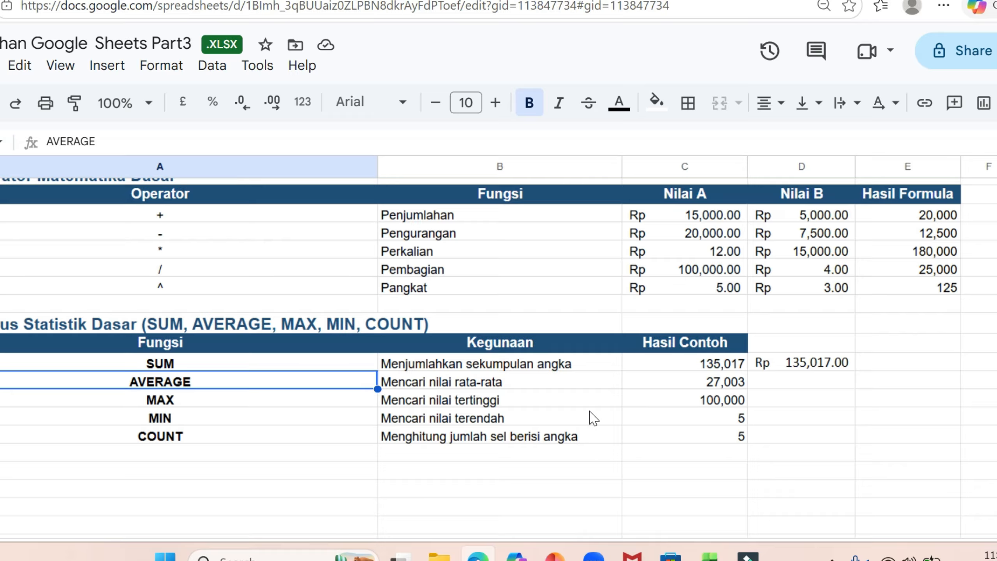
text(=)
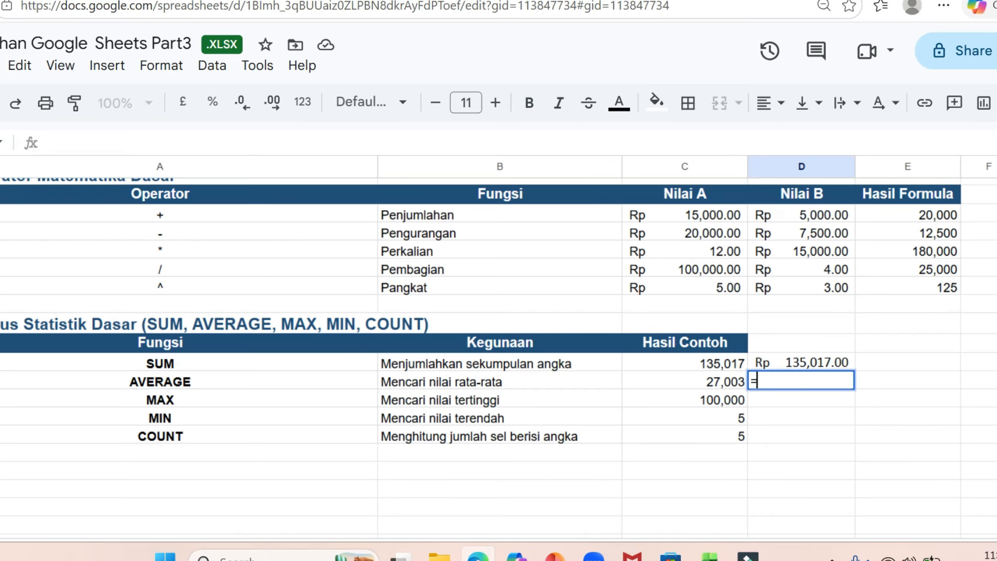
text(average)
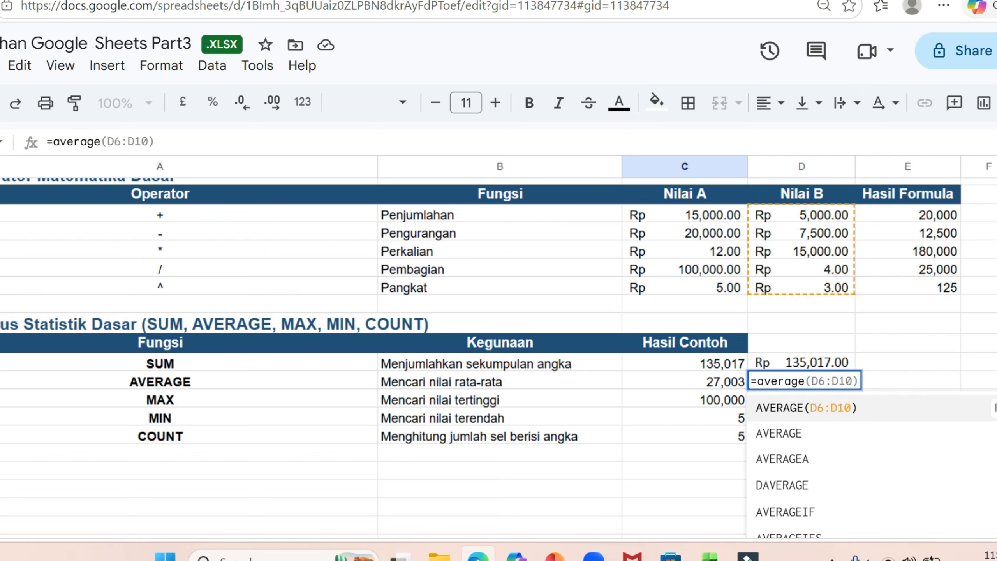
text(()
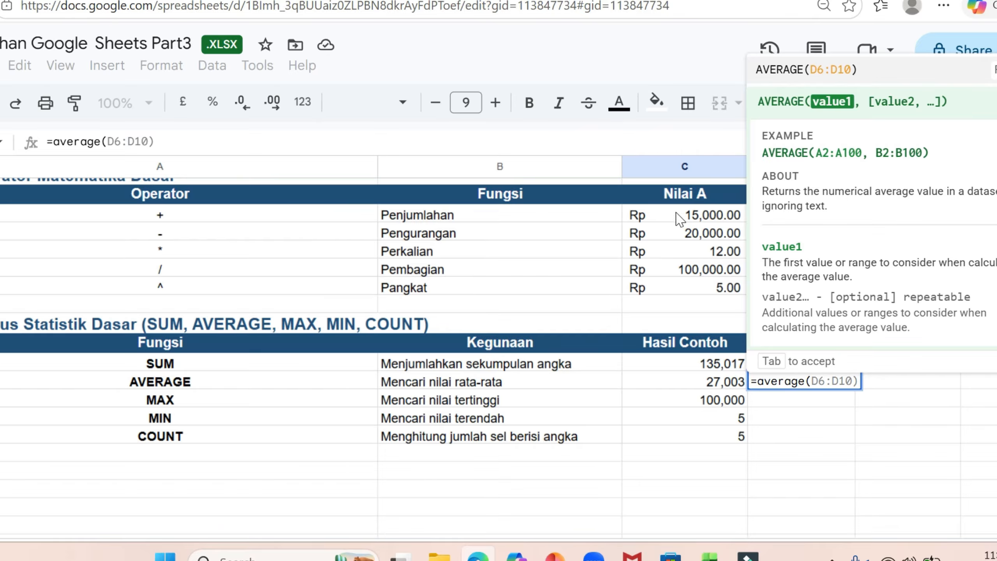
scroll(682, 259, up, 2)
drag(663, 289, 677, 364)
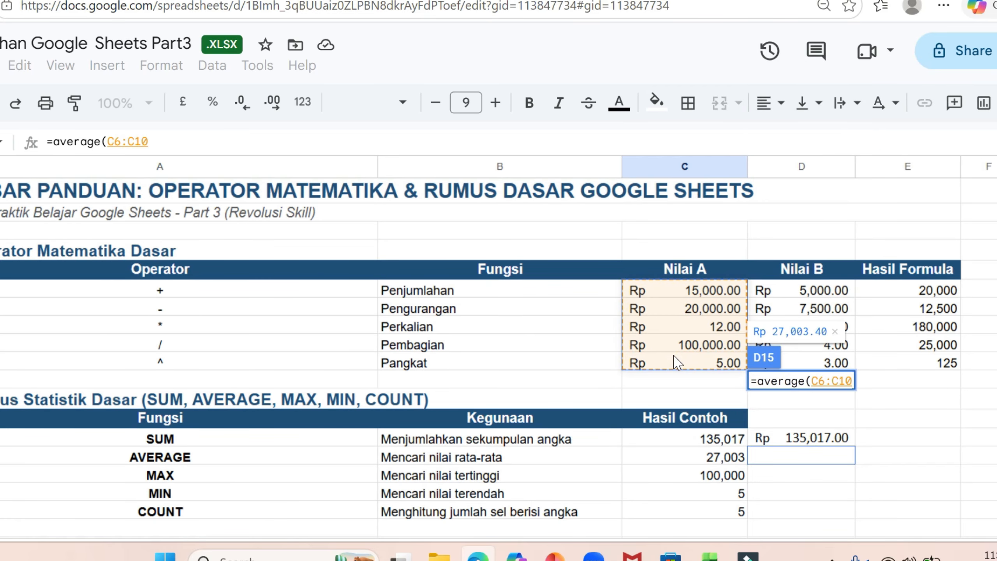
key(Return)
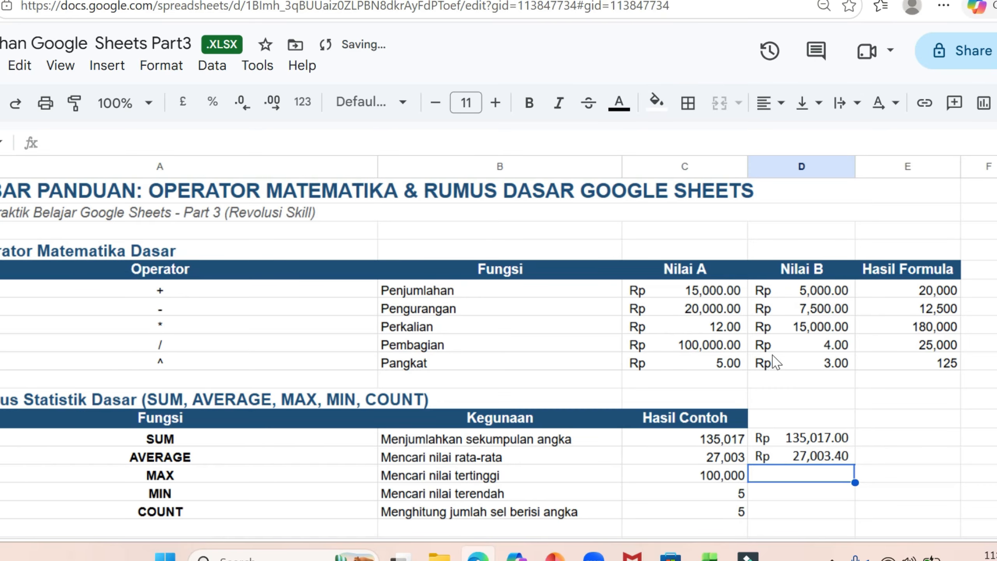
Step: Enter a MAX formula over C6:C10 in the blank cell beside the MAX row's Hasil Contoh value
scroll(799, 410, down, 3)
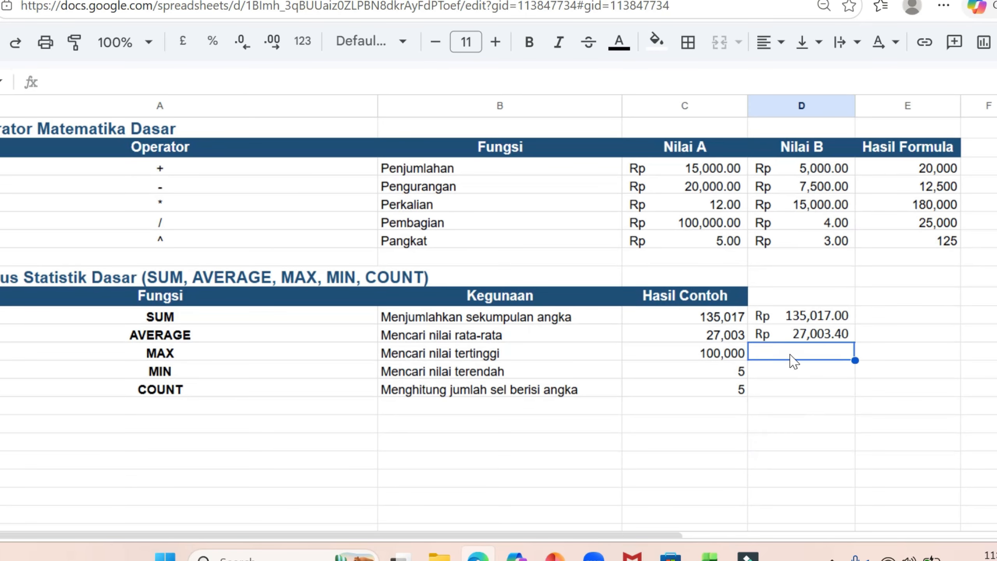
text(=)
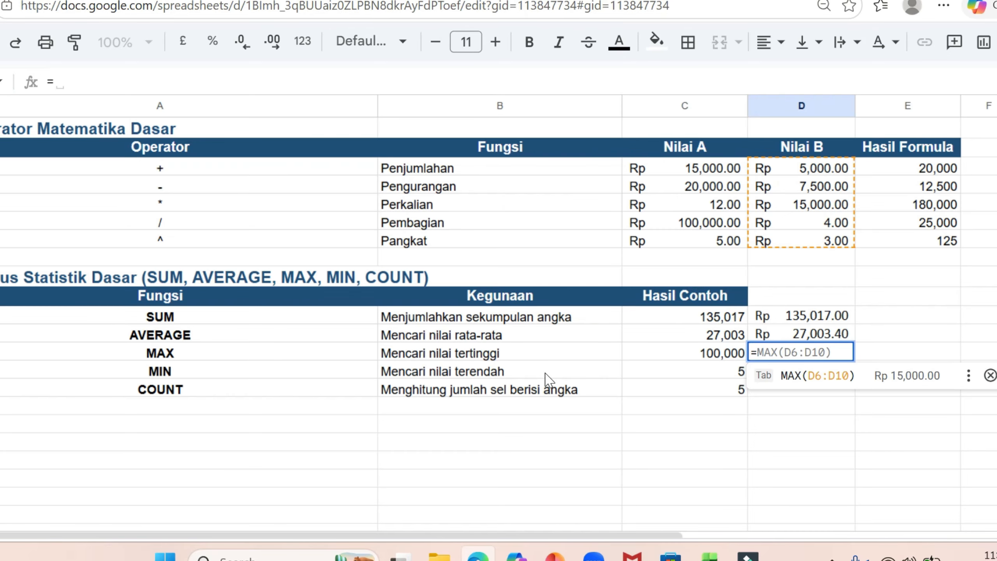
text(max)
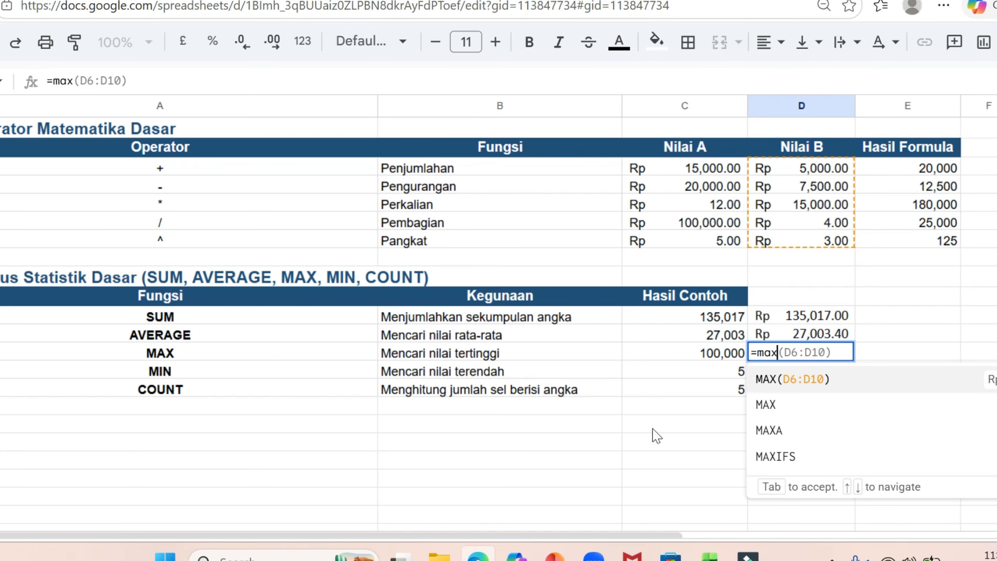
click(779, 406)
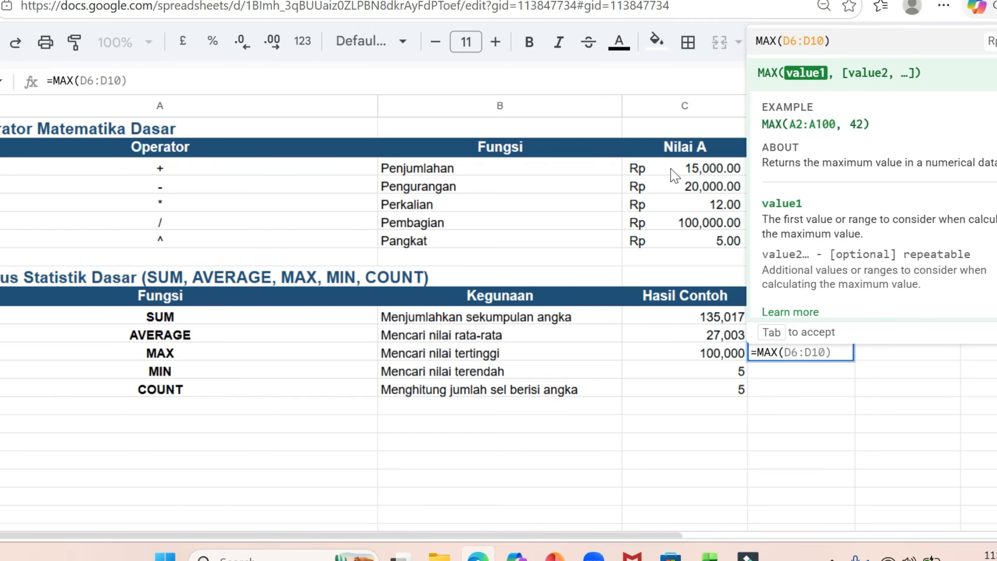
drag(672, 173, 679, 241)
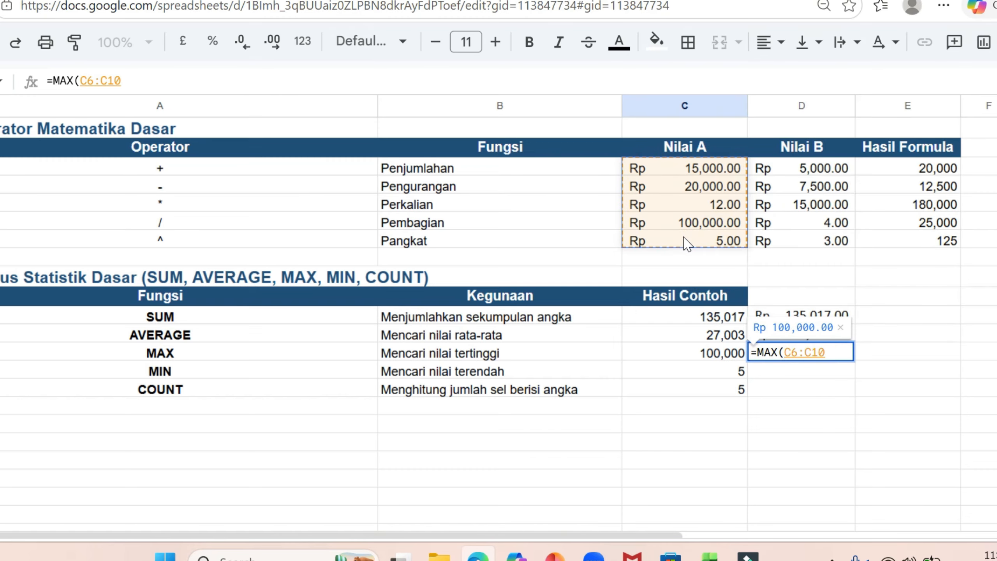
key(Return)
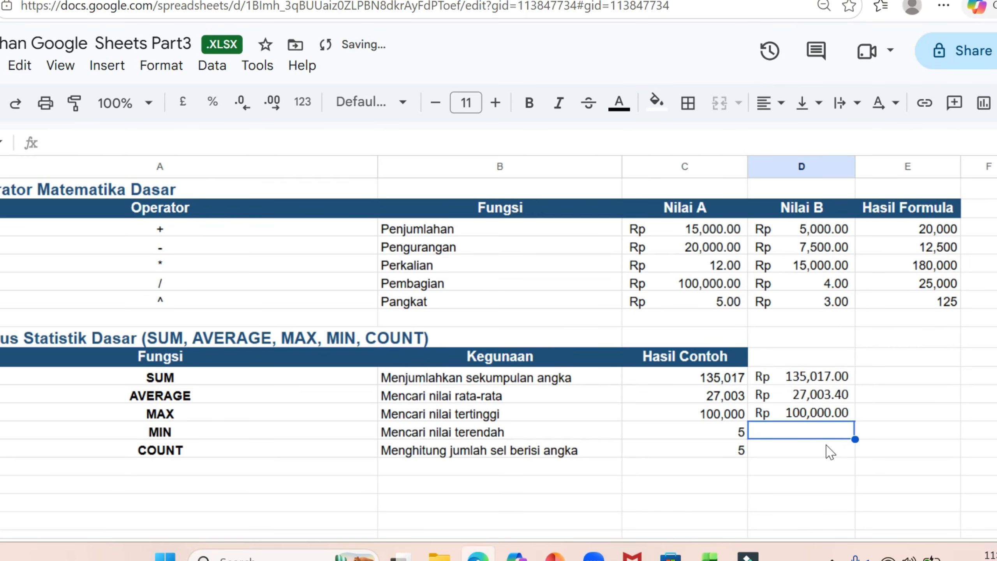
Step: Enter a MIN formula over C6:C10 in the blank cell beside the MIN row's Hasil Contoh value
text(=)
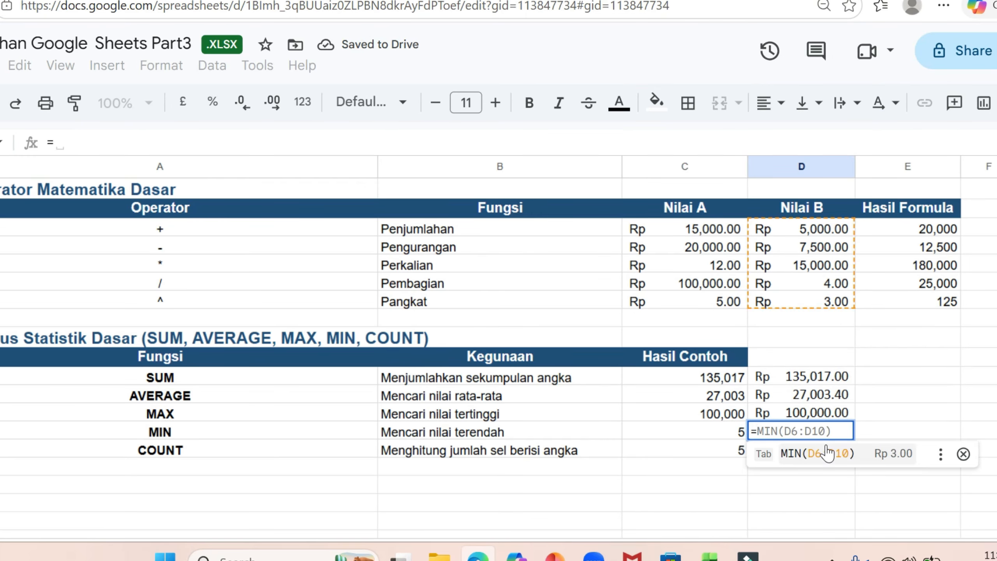
text(min)
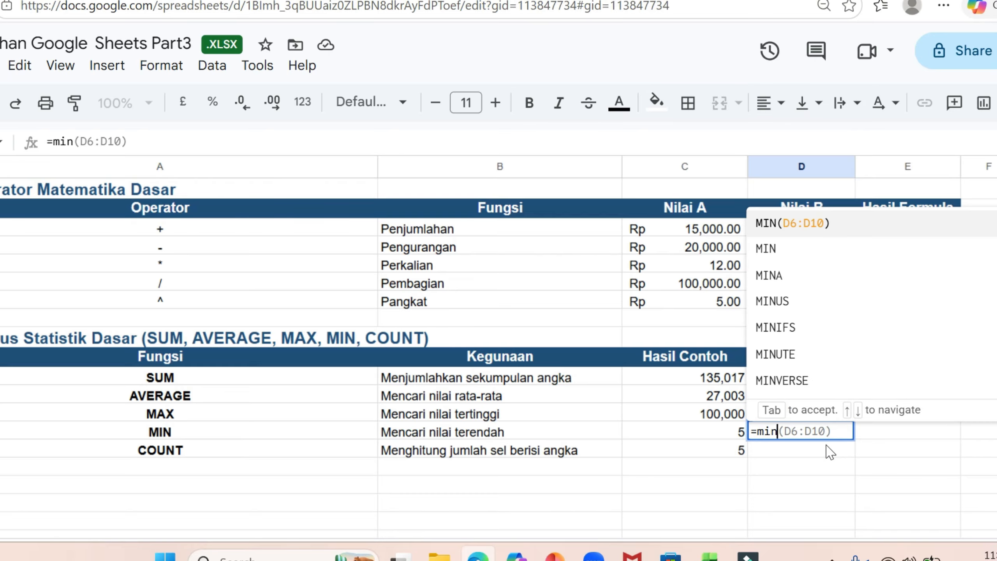
click(783, 253)
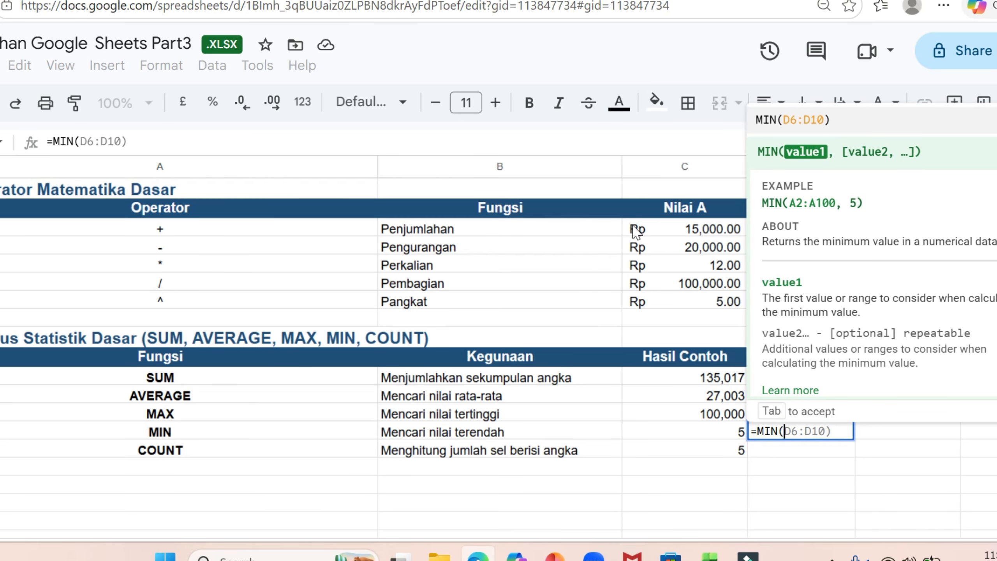
drag(631, 229, 644, 303)
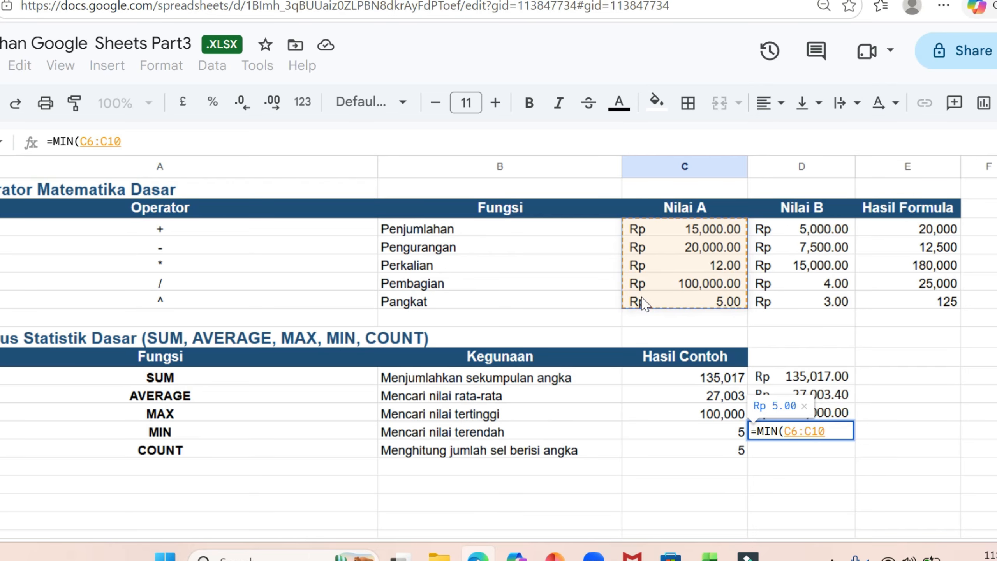
scroll(643, 303, up, 2)
key(Return)
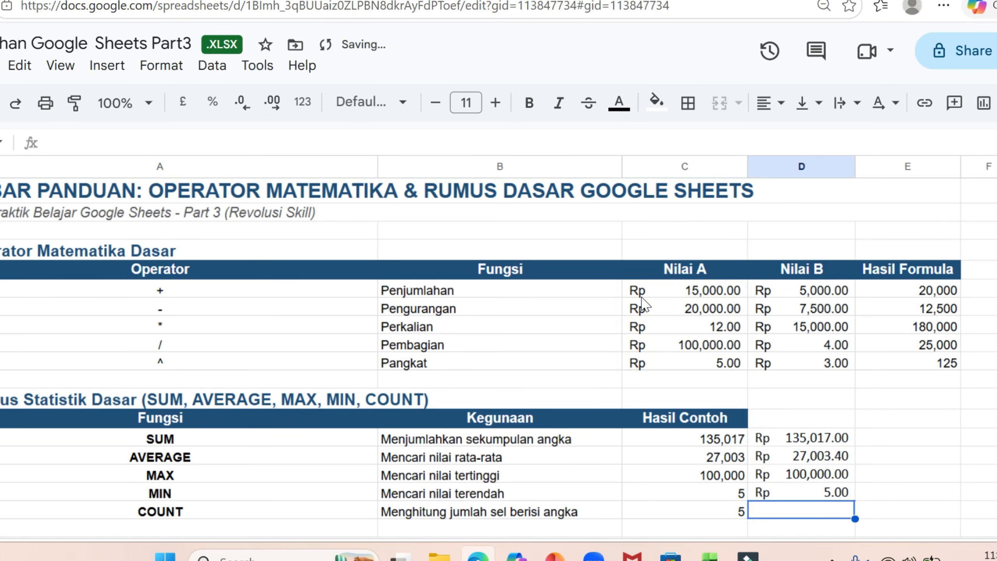
Step: Enter a COUNT formula over C6:C10 in D18, beside the COUNT row's example result, and check the stored formula
scroll(644, 305, down, 5)
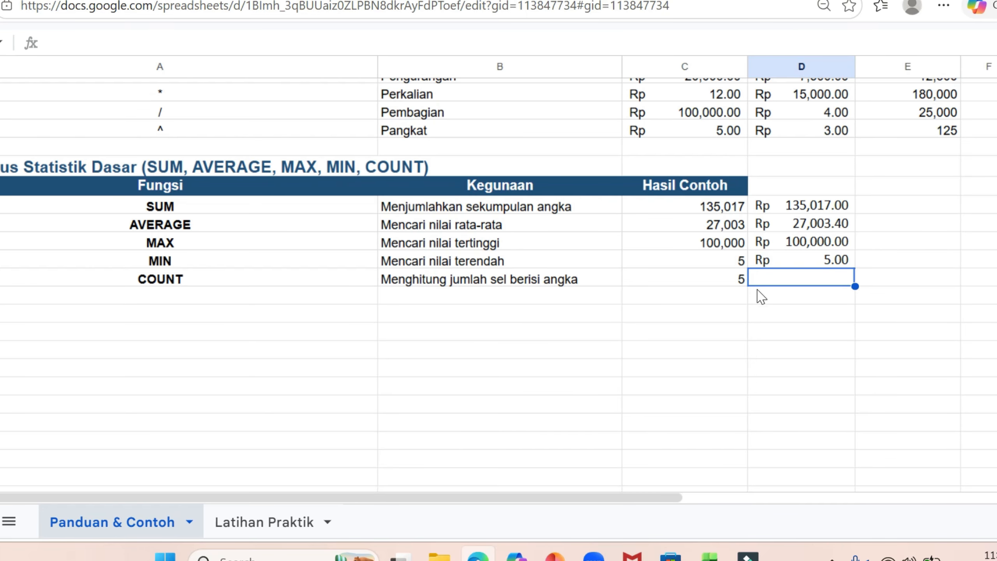
text(=count()
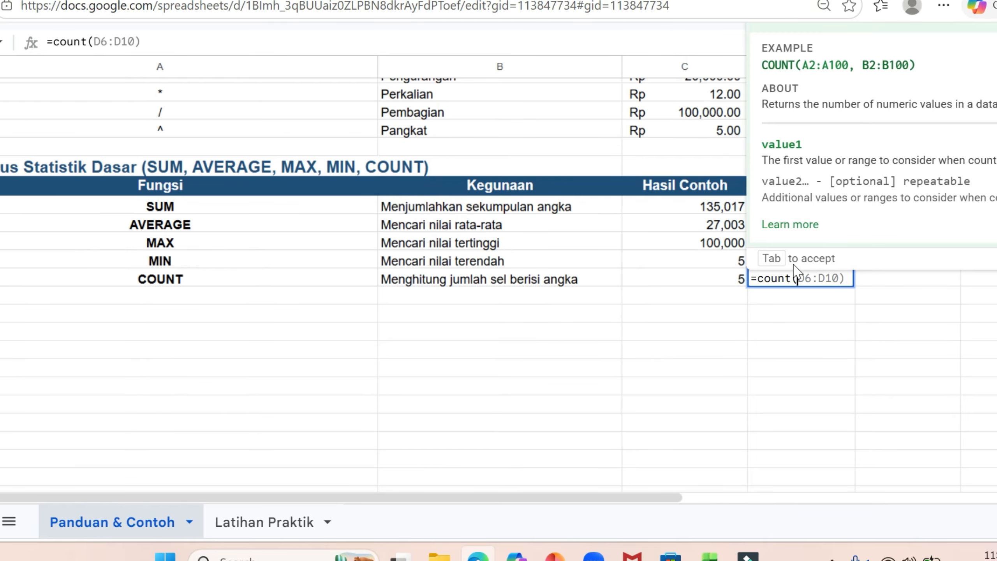
scroll(797, 271, up, 3)
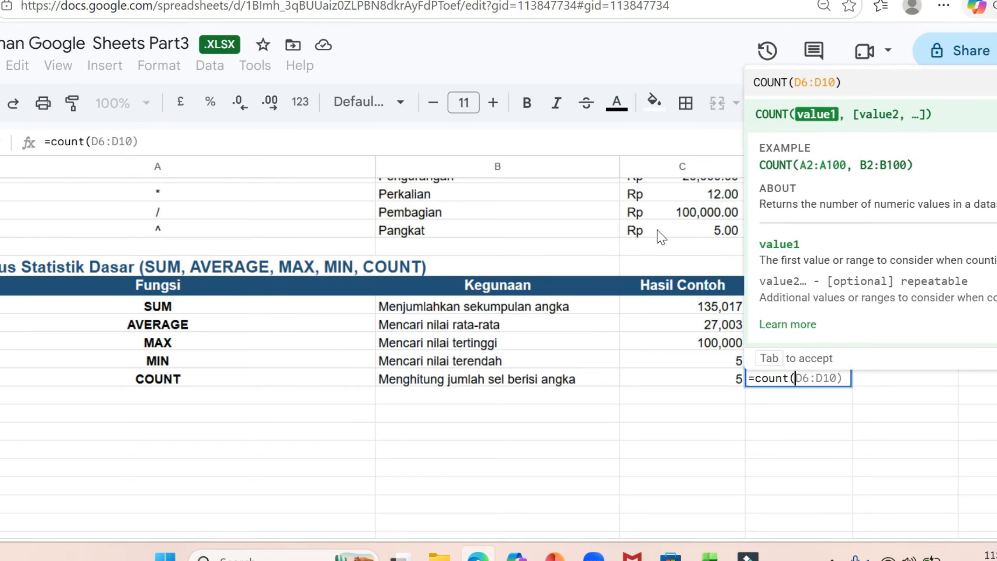
scroll(660, 236, up, 3)
drag(661, 294, 679, 364)
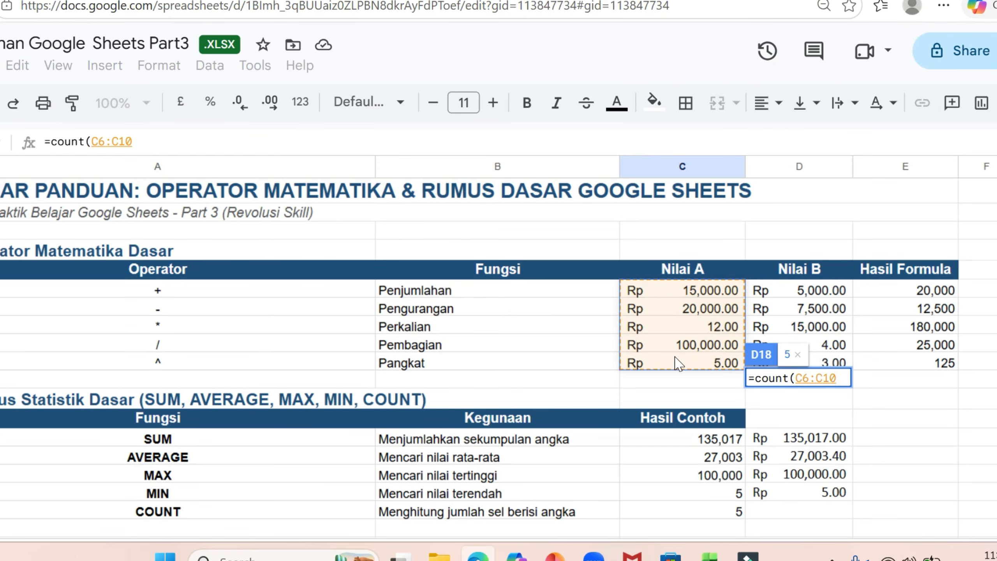
key(Return)
scroll(678, 364, down, 4)
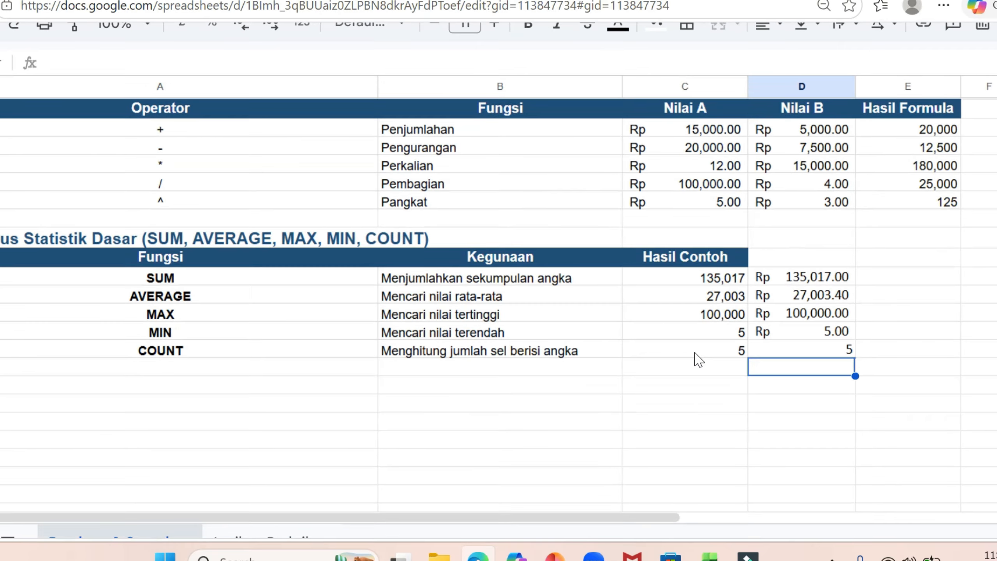
click(786, 347)
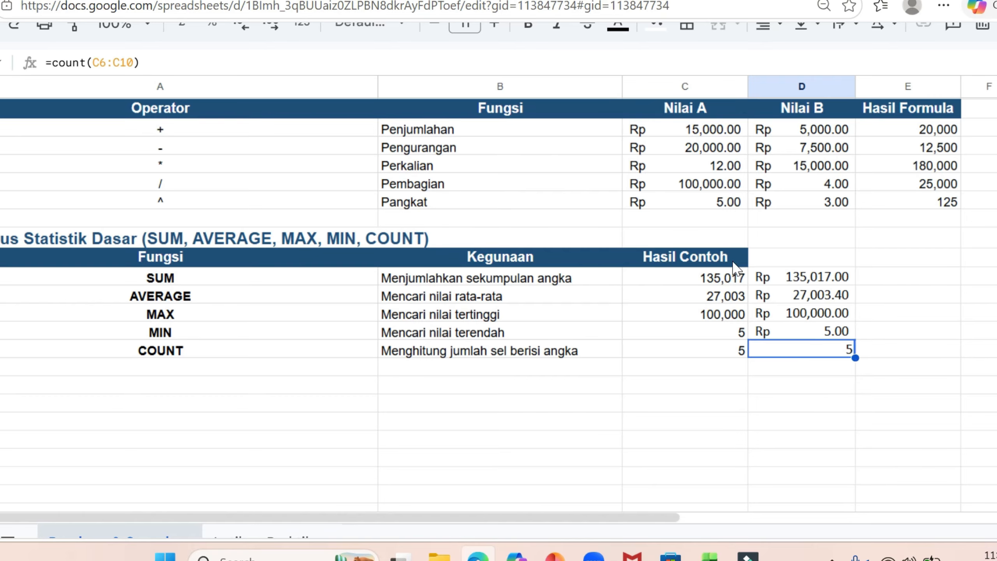
Step: Compare the COUNT result with the Nilai A entries and switch to the Latihan Praktik sheet
scroll(684, 253, up, 4)
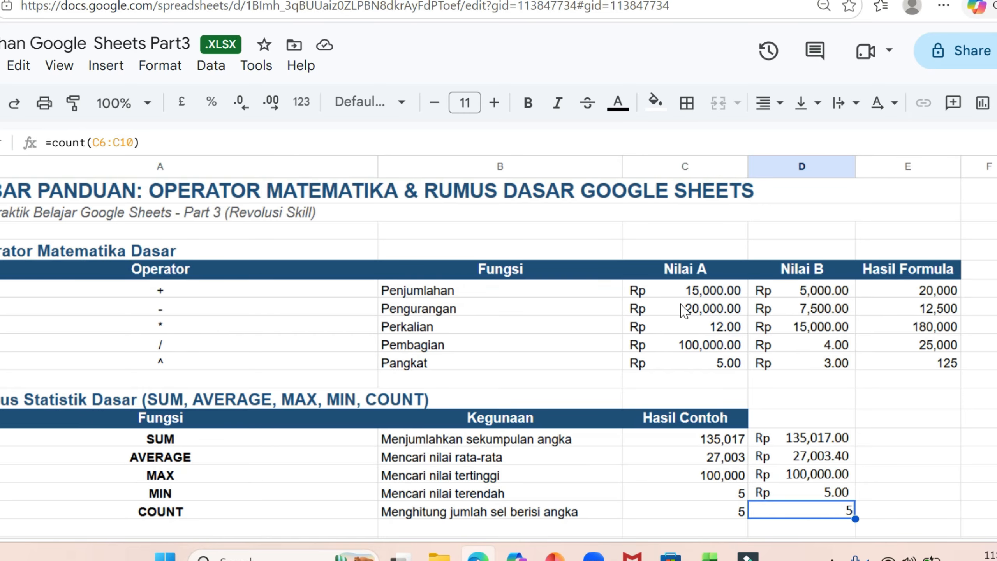
scroll(727, 393, down, 4)
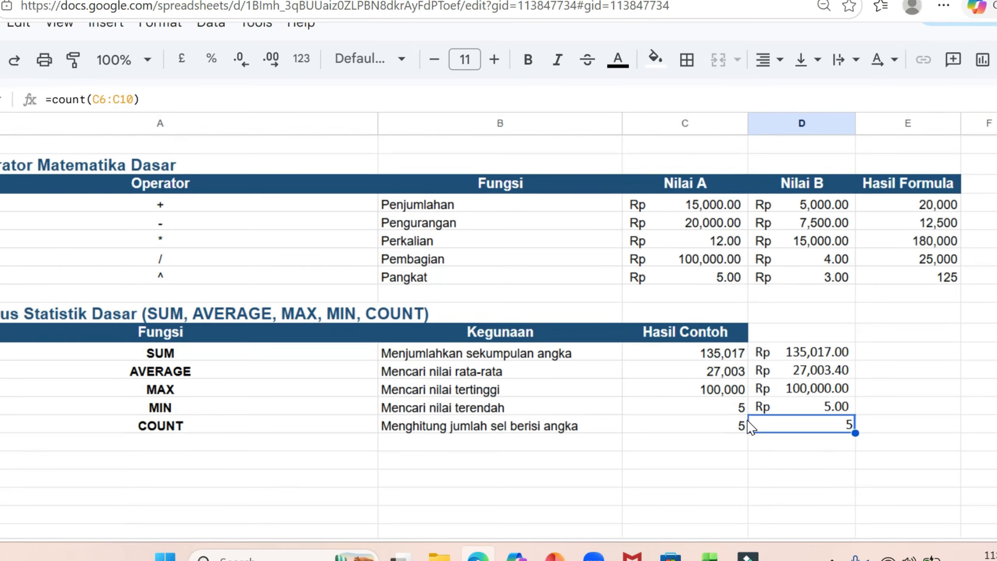
scroll(750, 426, up, 4)
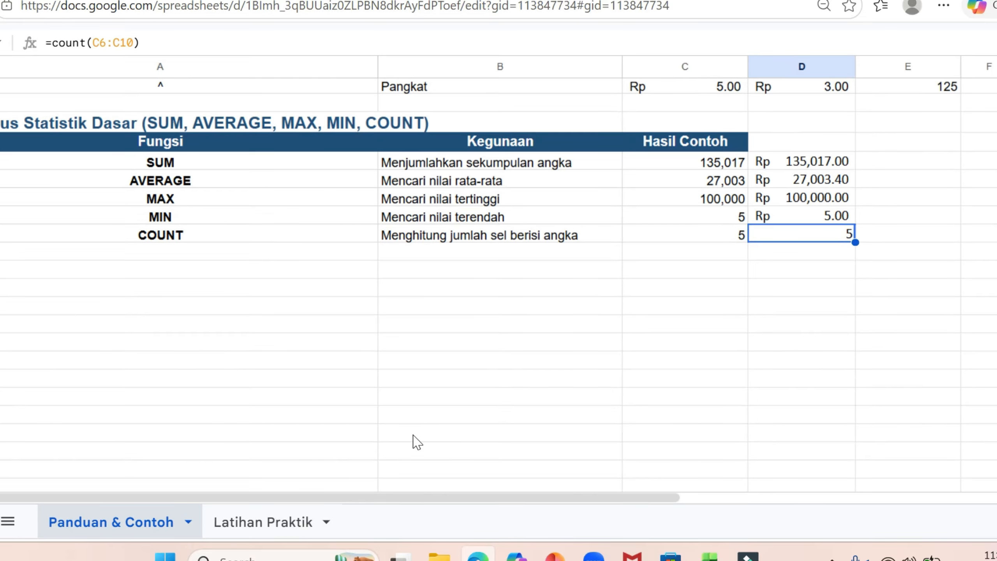
click(218, 530)
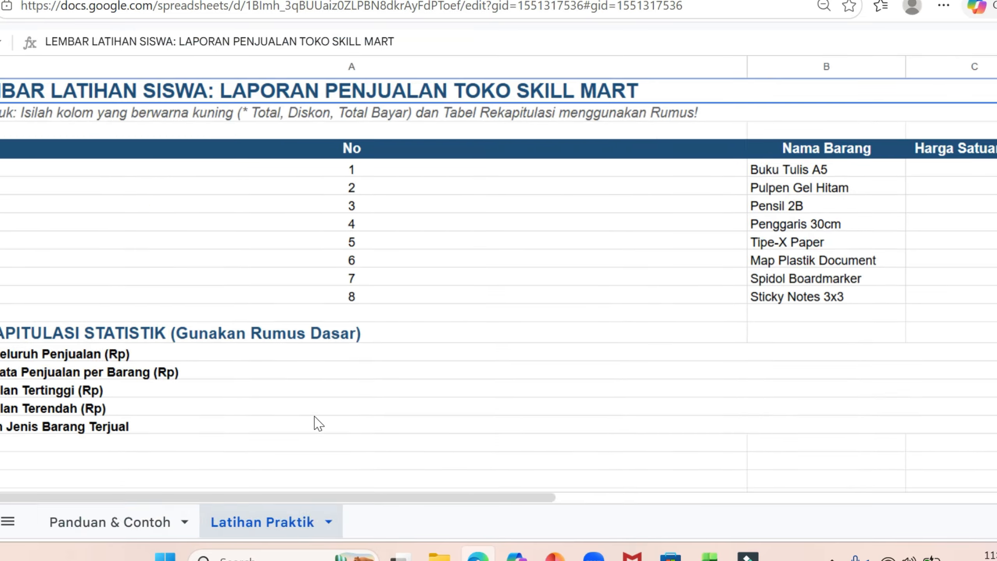